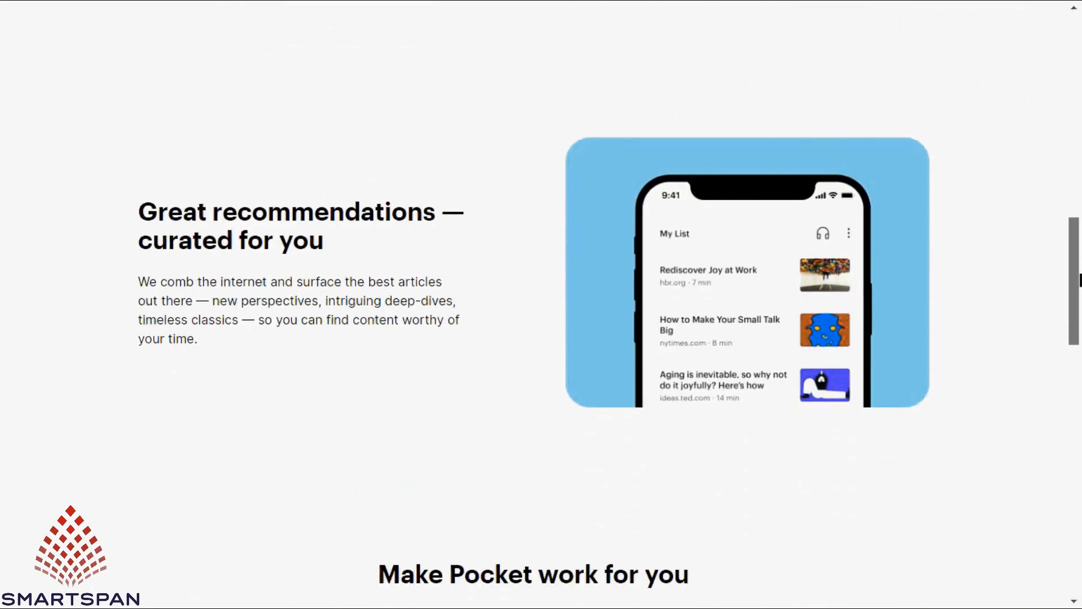
scroll(1080, 265, "down", 10)
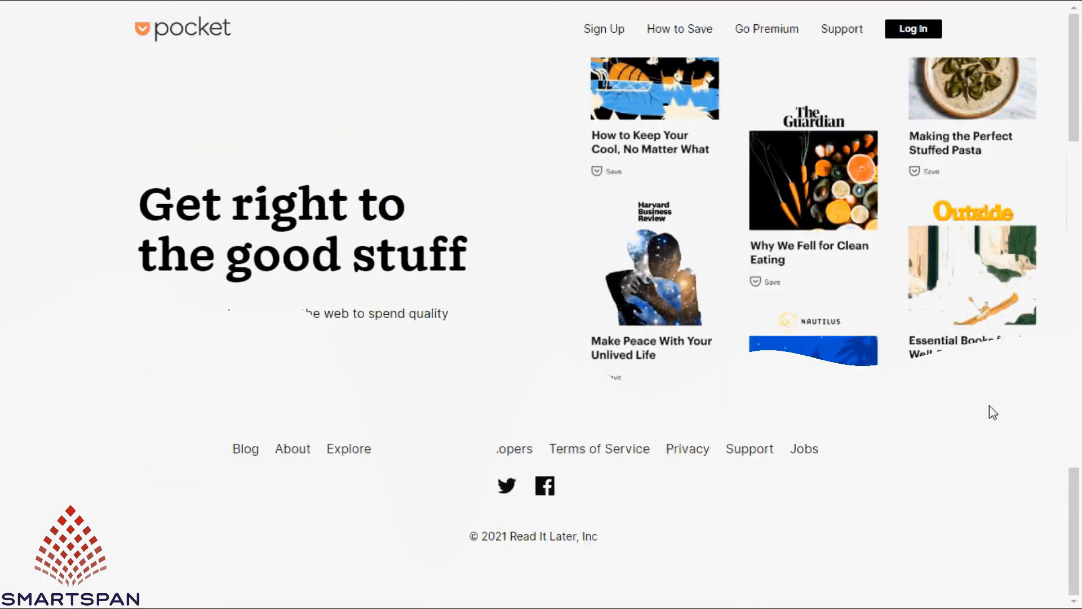
Look through the Pocket home page and start signing up for an account.
left_click(218, 401)
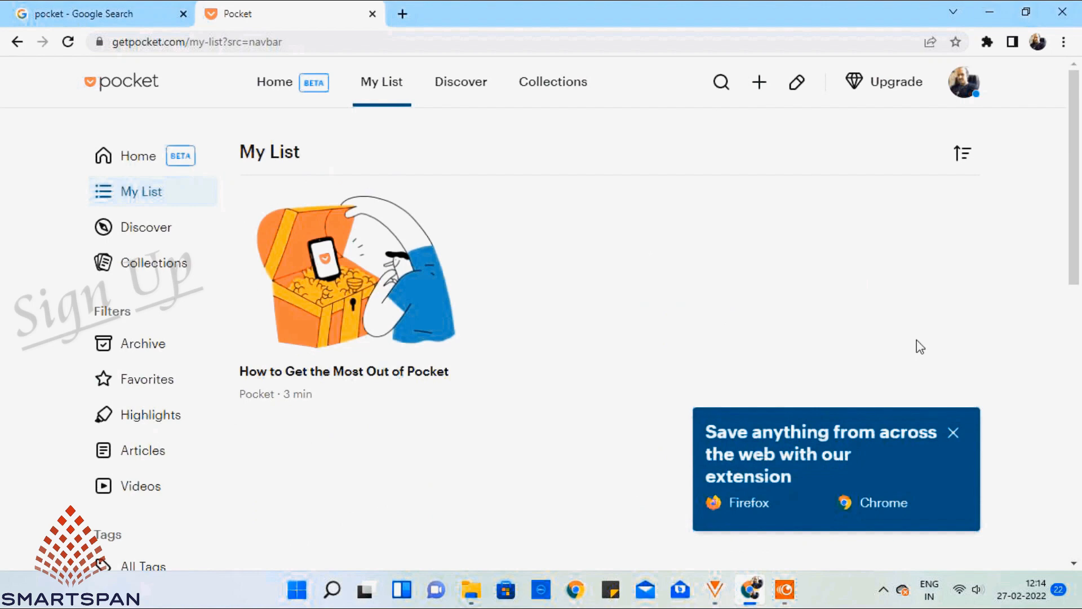
Add the Save to Pocket extension to Chrome from the extension offer in My List.
key("F11")
left_click(882, 543)
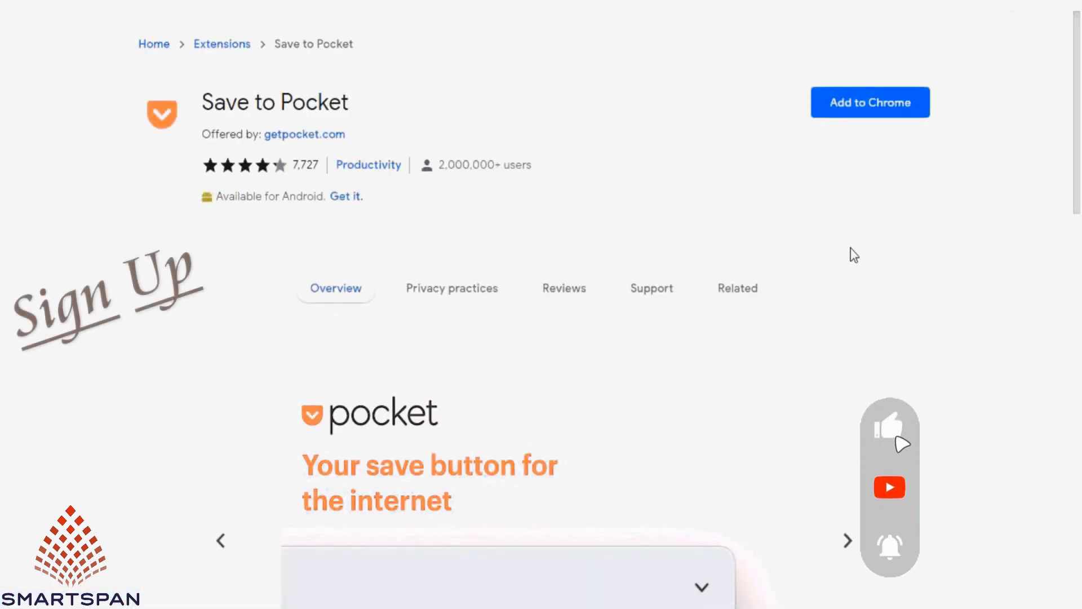
left_click(863, 113)
left_click(567, 90)
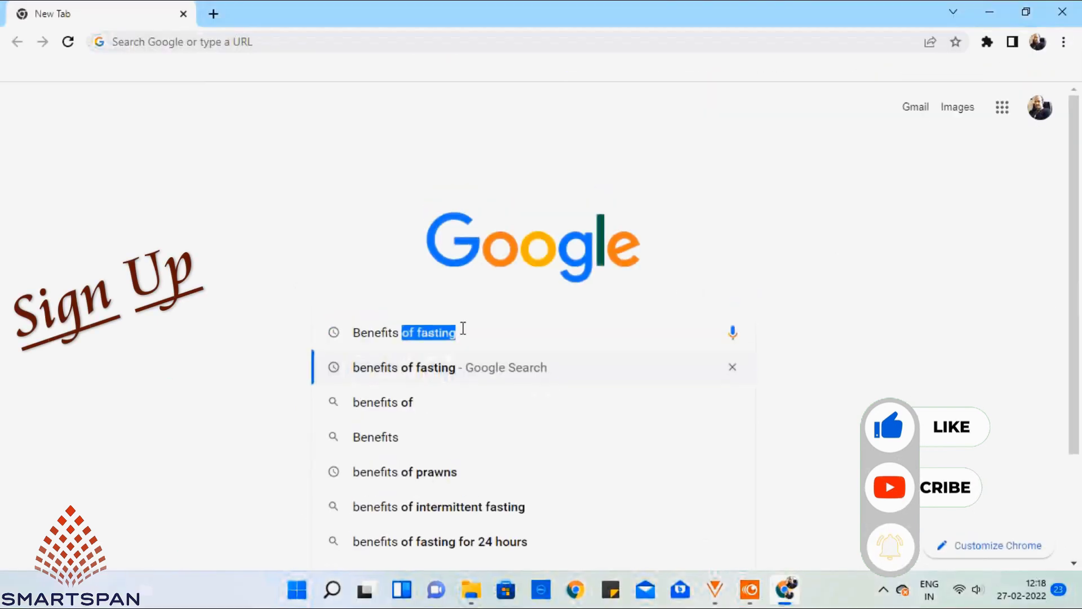
Search Google for "Benefits of Intermittent Fasting" and open the Johns Hopkins article on what intermittent fasting is and how it works.
type("of Intermittent Fasting")
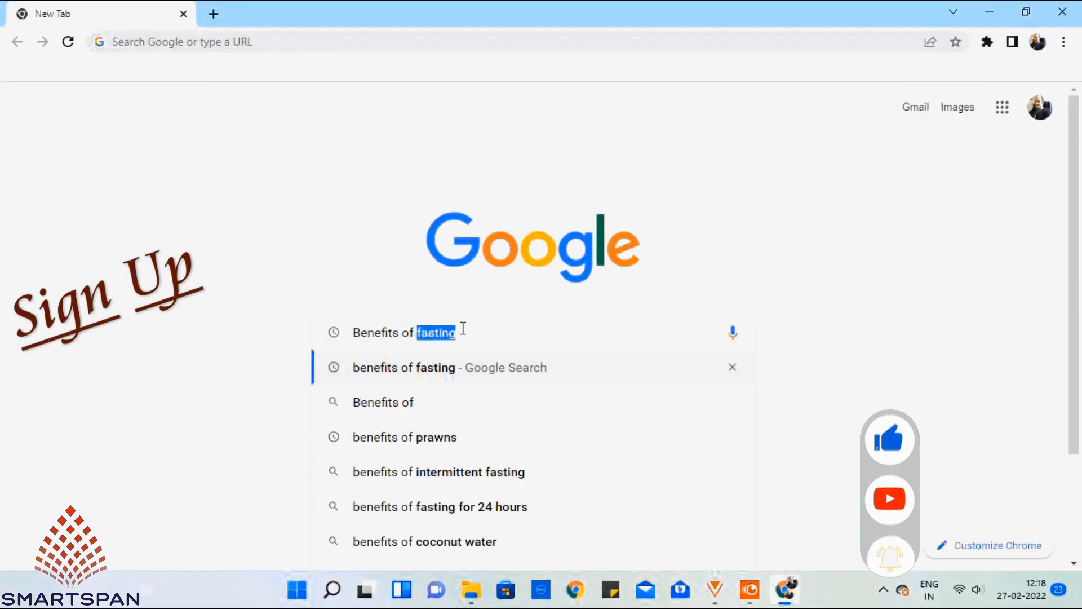
key("Return")
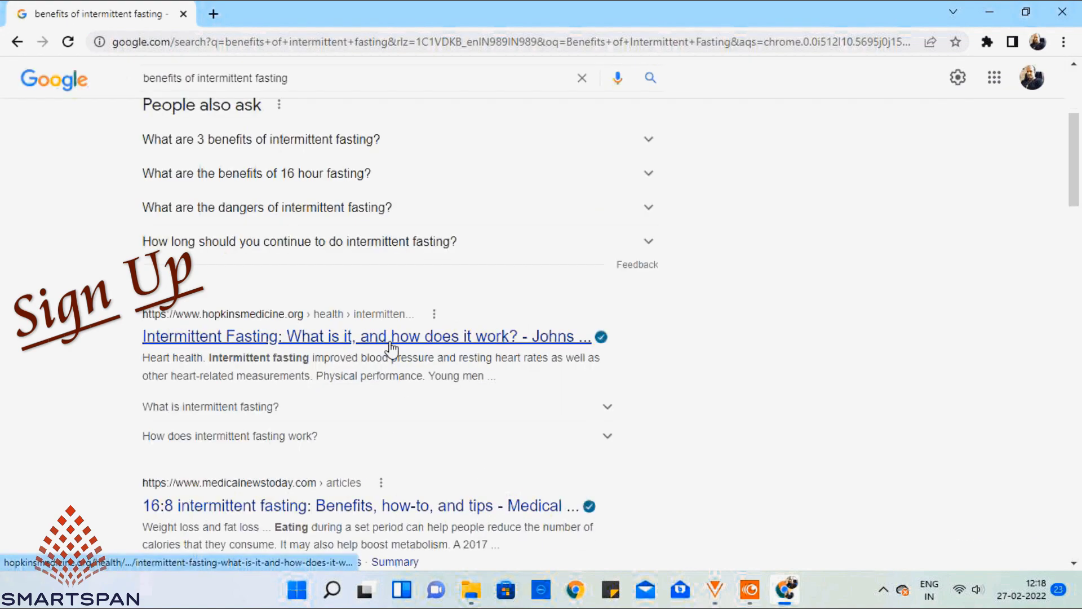
left_click(394, 340)
Skim the intermittent fasting article and save it with the Save to Pocket extension.
scroll(1080, 146, "down", 5)
scroll(1080, 147, "down", 1)
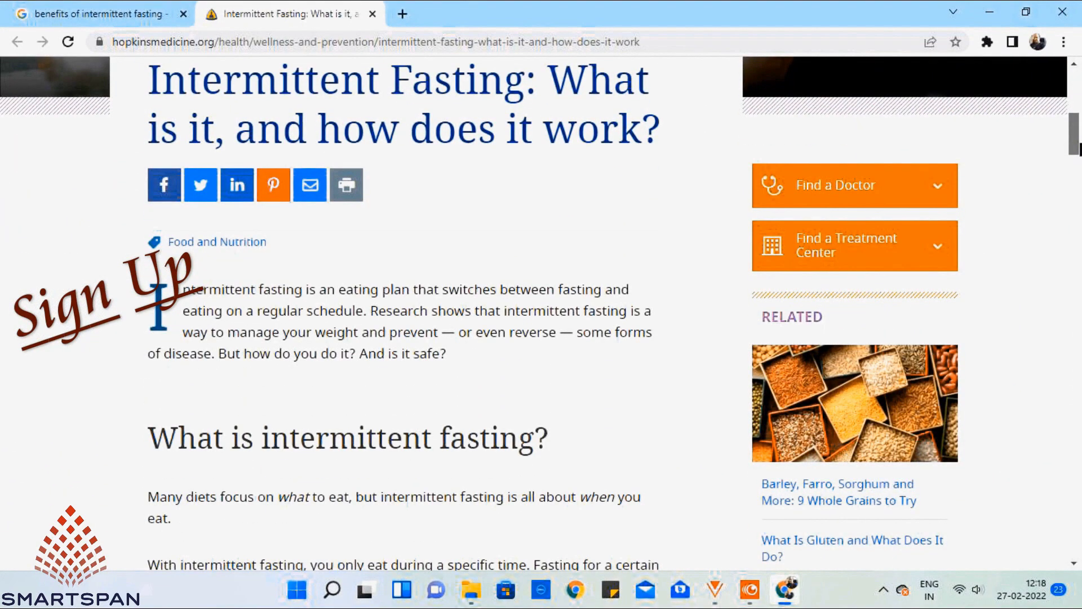
scroll(1080, 146, "down", 1)
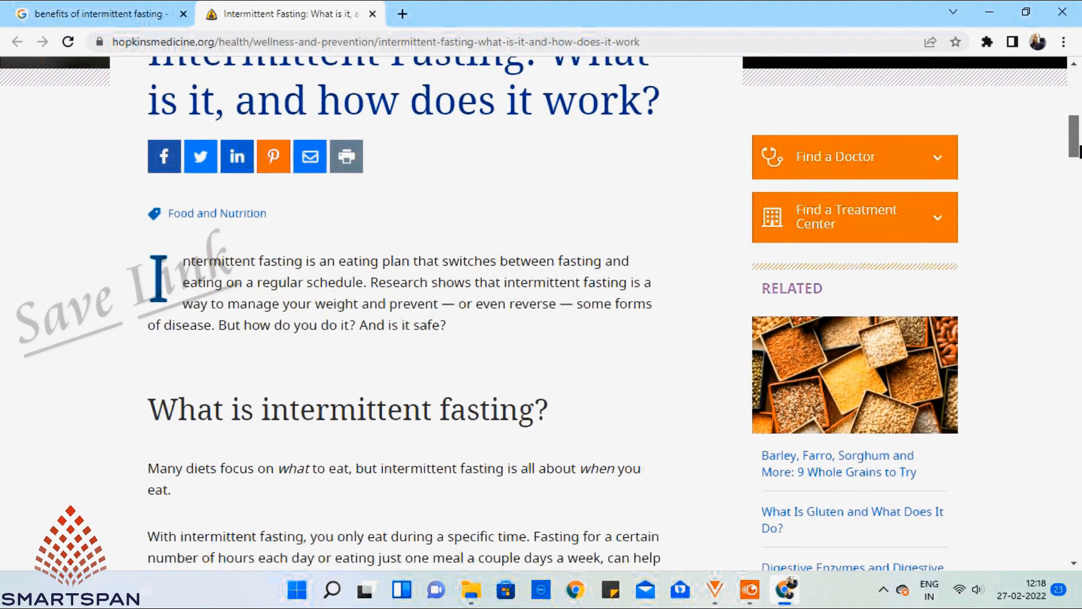
scroll(1079, 151, "down", 1)
left_click_drag(1079, 152, 1080, 372)
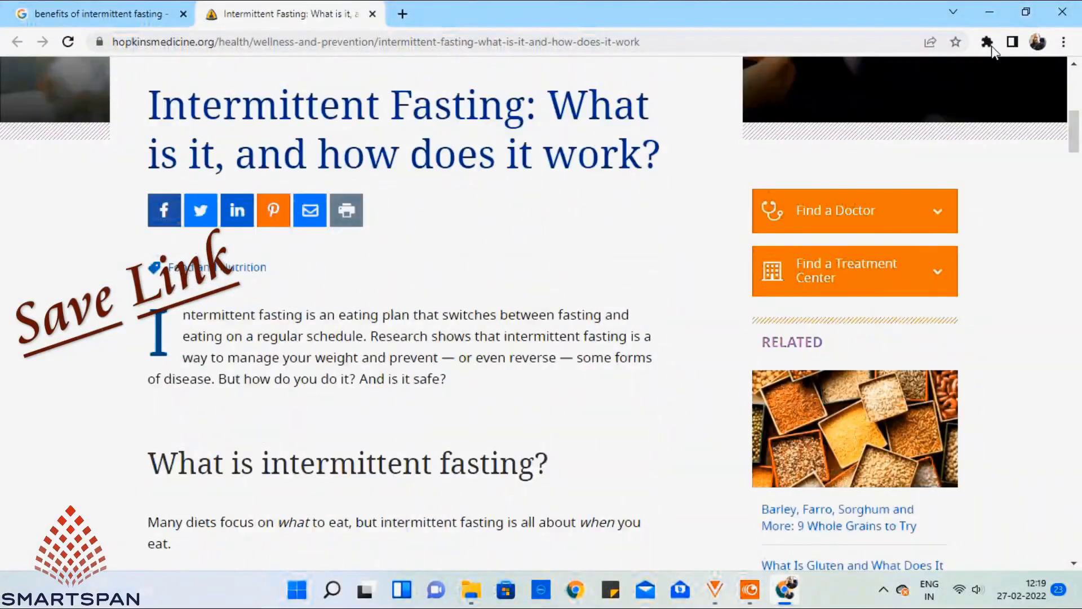
left_click(987, 43)
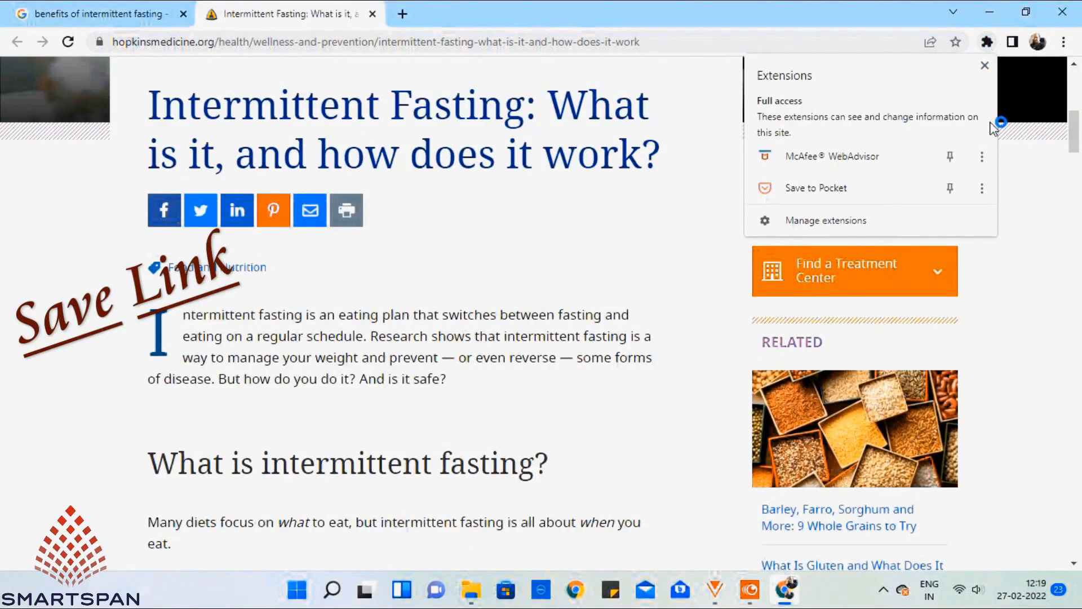
left_click(831, 187)
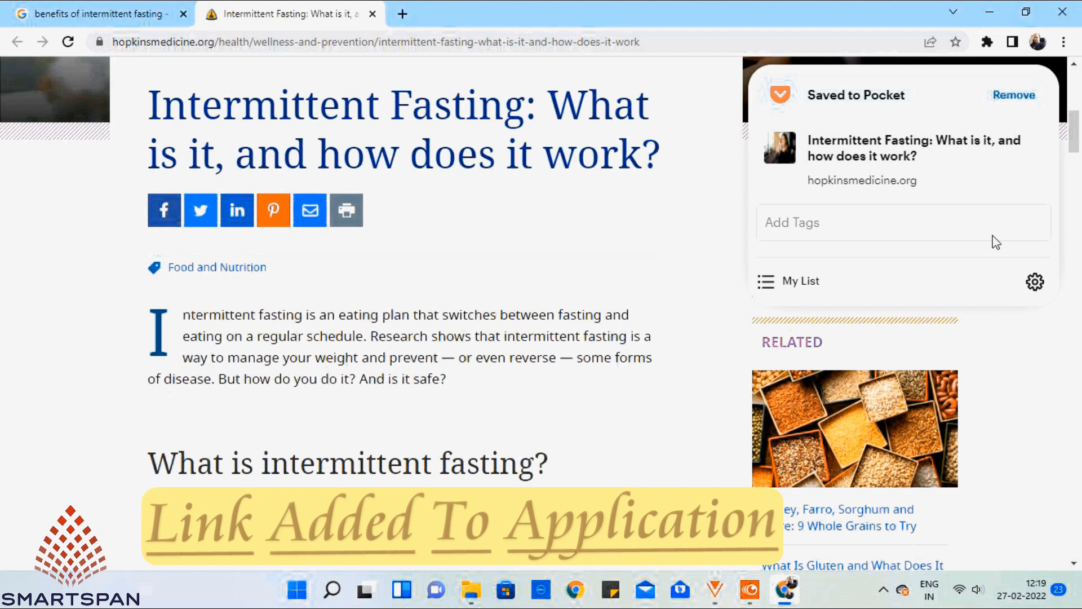
Open the saved article from My List and highlight the passage listing the researched intermittent fasting benefits.
left_click(812, 283)
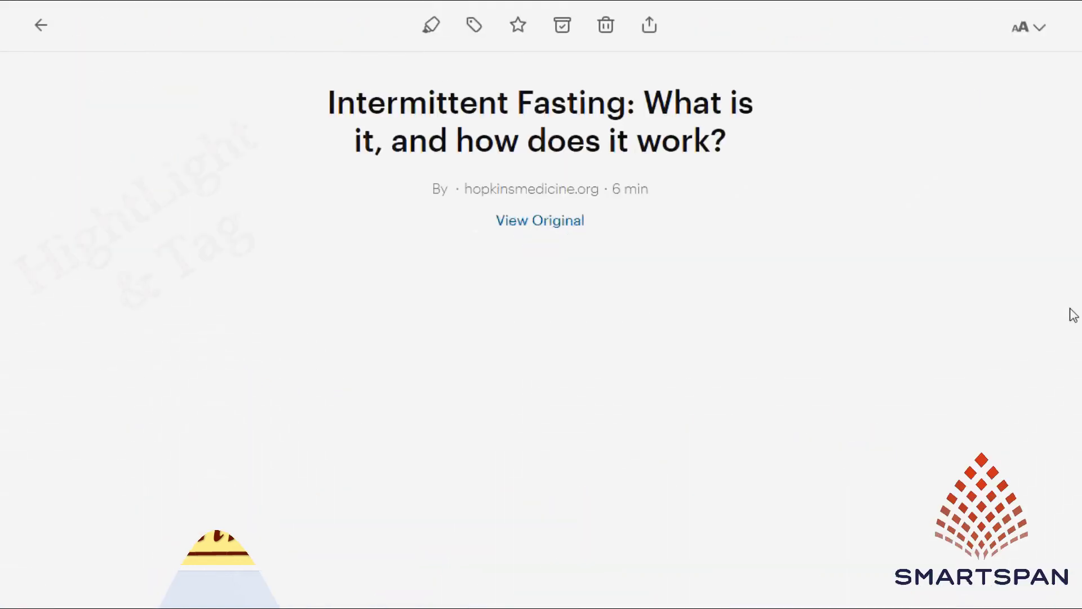
left_click(495, 72)
left_click(912, 241)
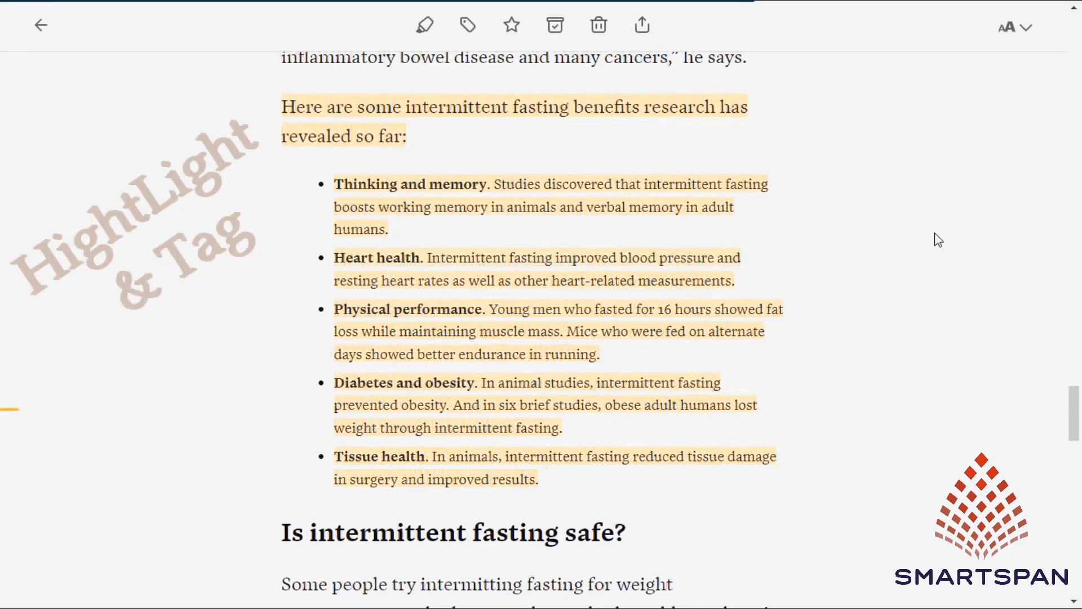
Tag the intermittent fasting article "health" and show the items filed under that tag.
left_click(467, 28)
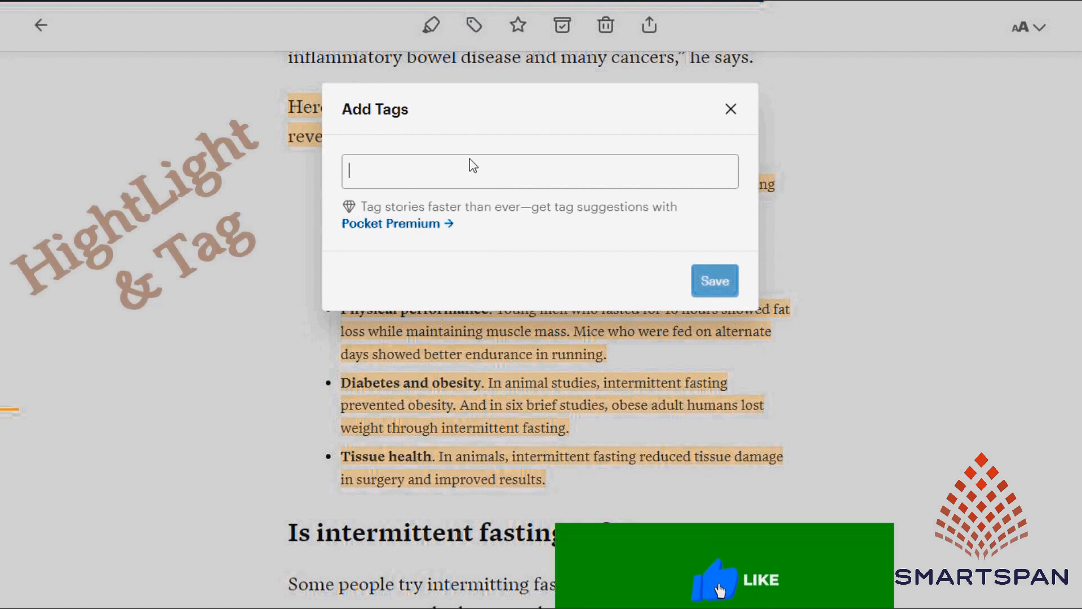
left_click(717, 283)
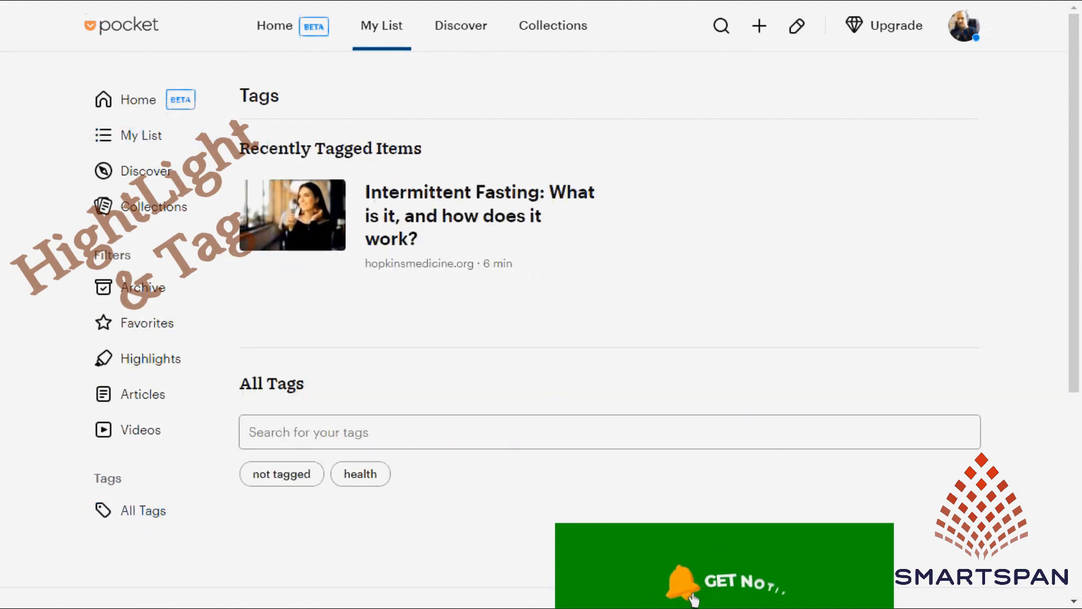
left_click(360, 473)
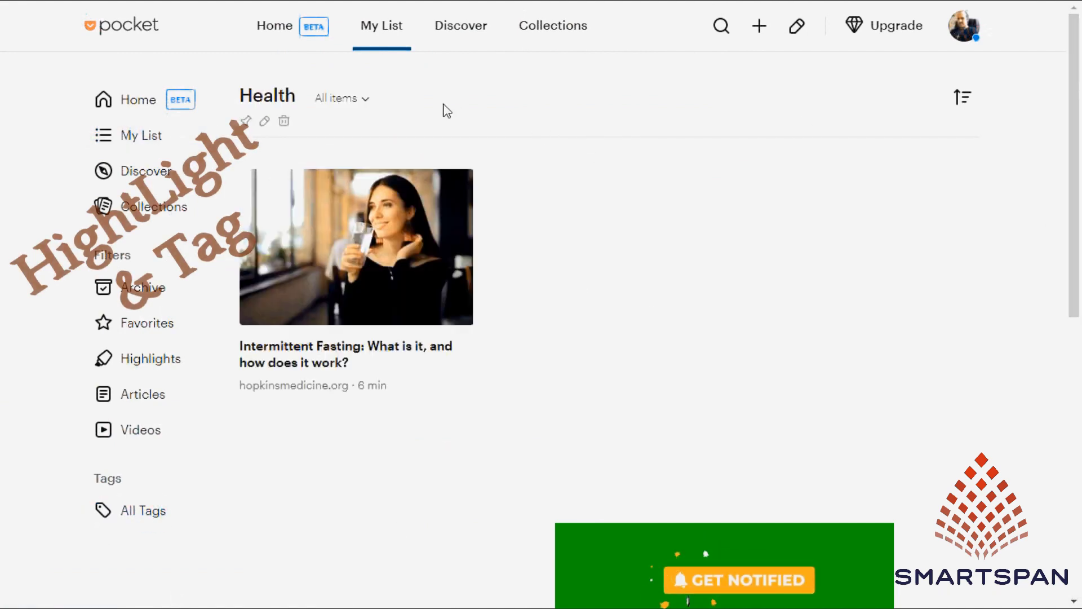
Review the article's saved highlight in My Highlights and examine its sharing options.
mouse_move(247, 275)
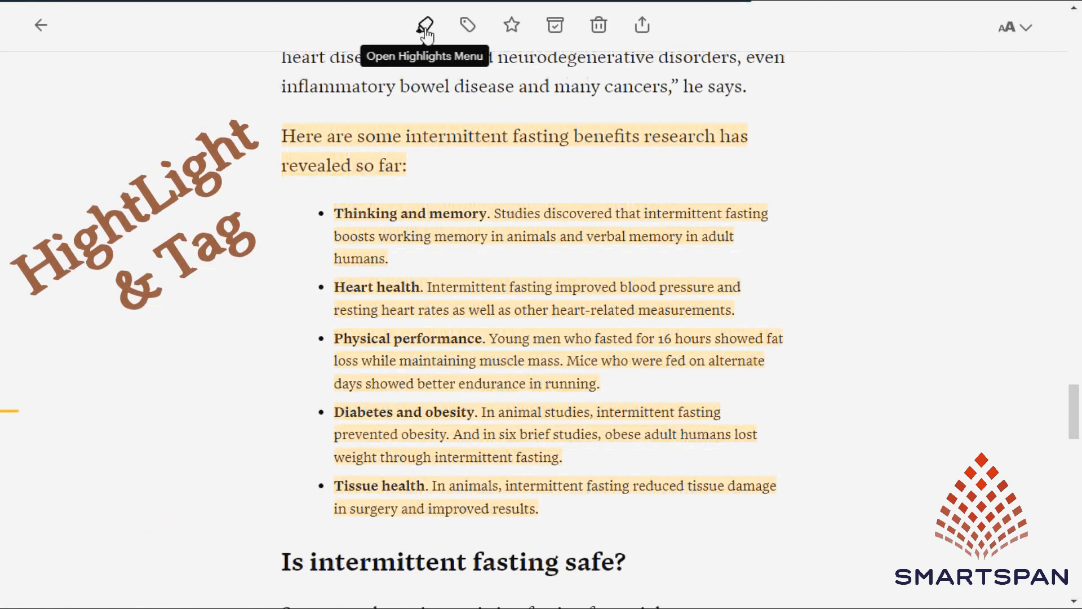
left_click(425, 25)
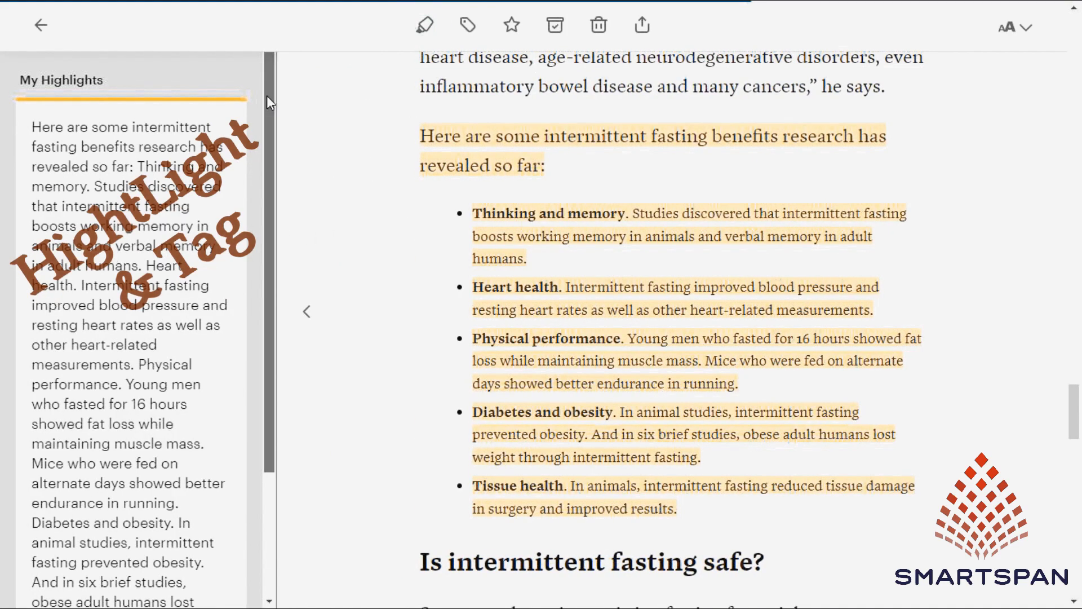
left_click_drag(266, 95, 262, 318)
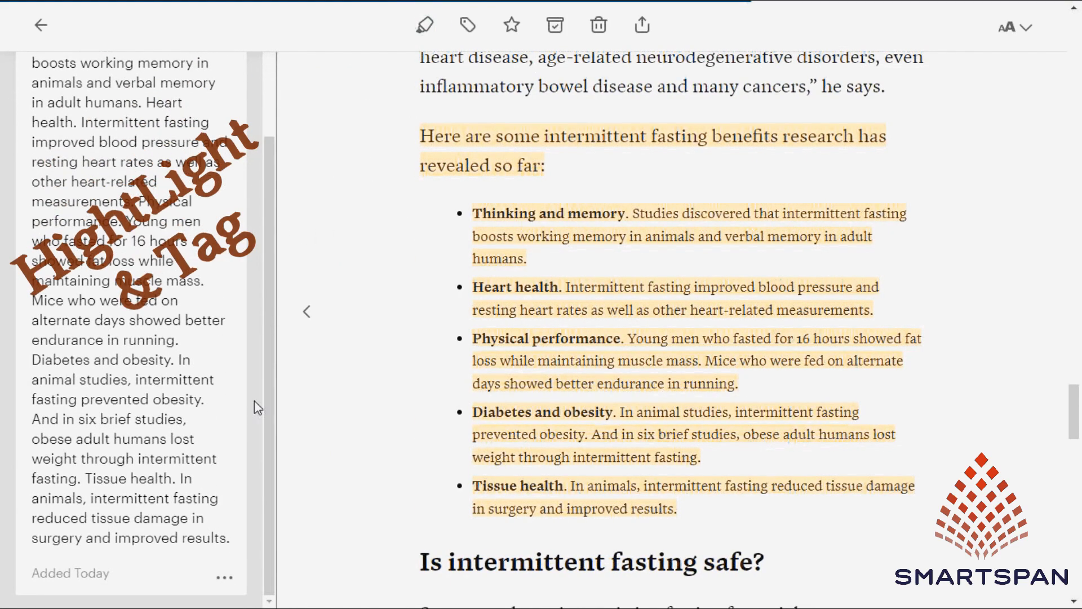
left_click(224, 579)
left_click(135, 586)
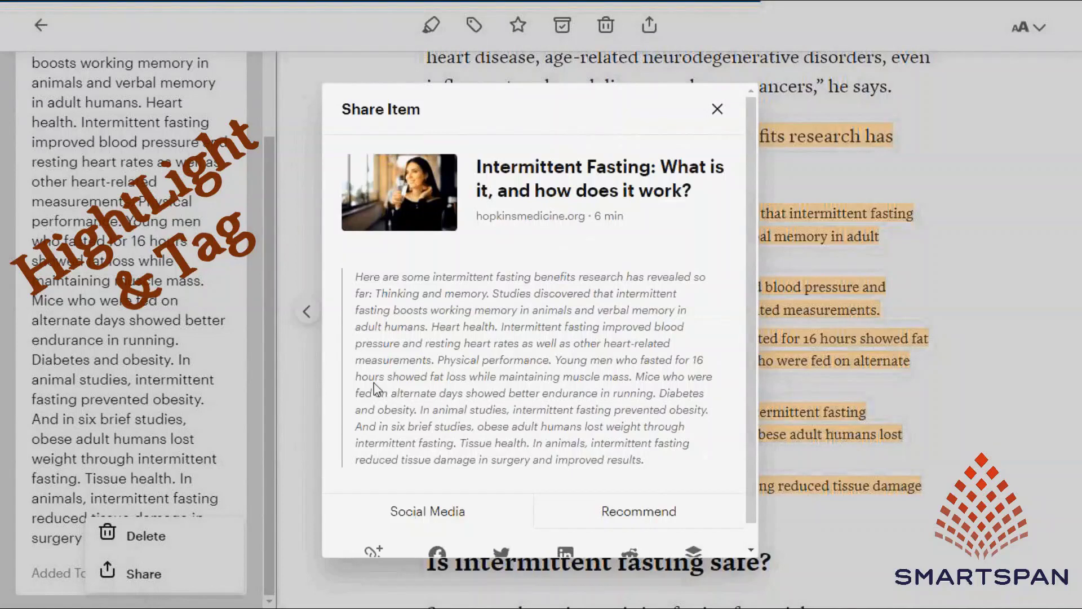
scroll(583, 310, "down", 1)
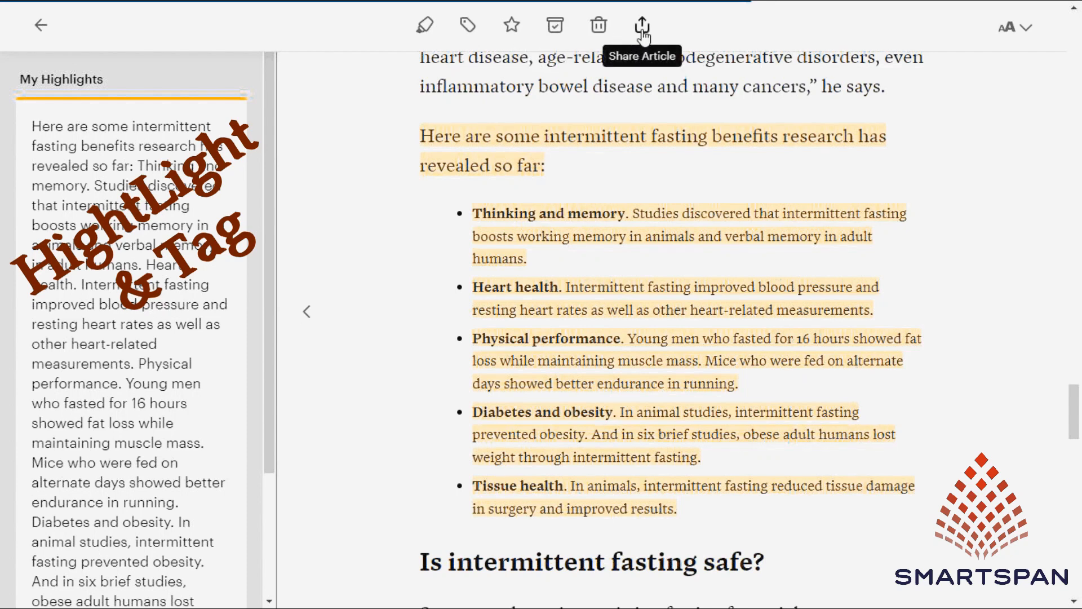
Increase the article's text size in the reader's display settings.
left_click(1025, 33)
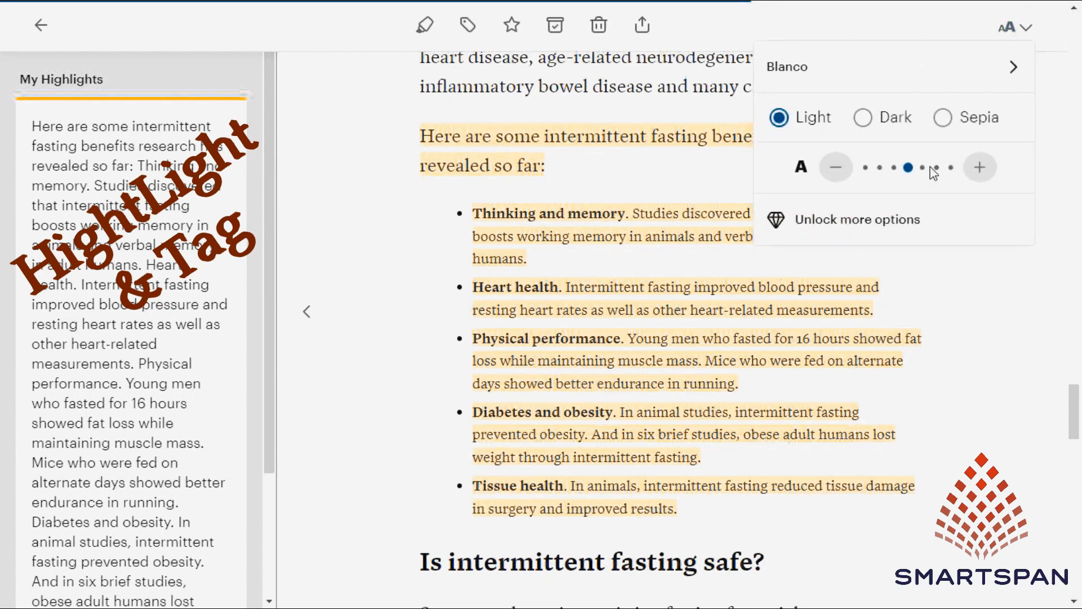
left_click(937, 168)
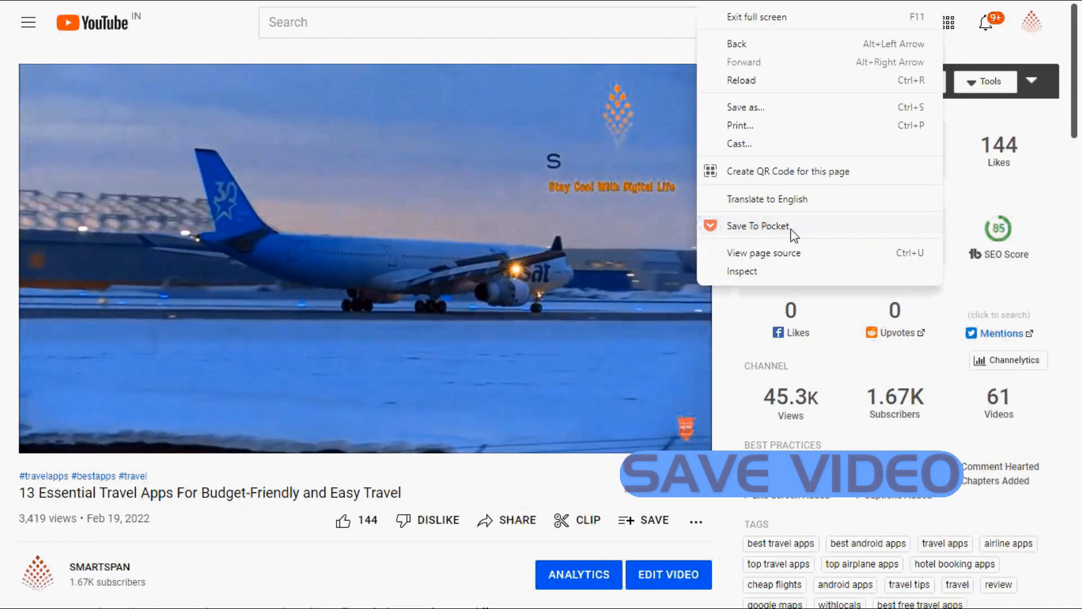
Save the YouTube video "13 Essential Travel Apps For Budget-Friendly and Easy Travel" to Pocket and filter My List to videos.
left_click(792, 227)
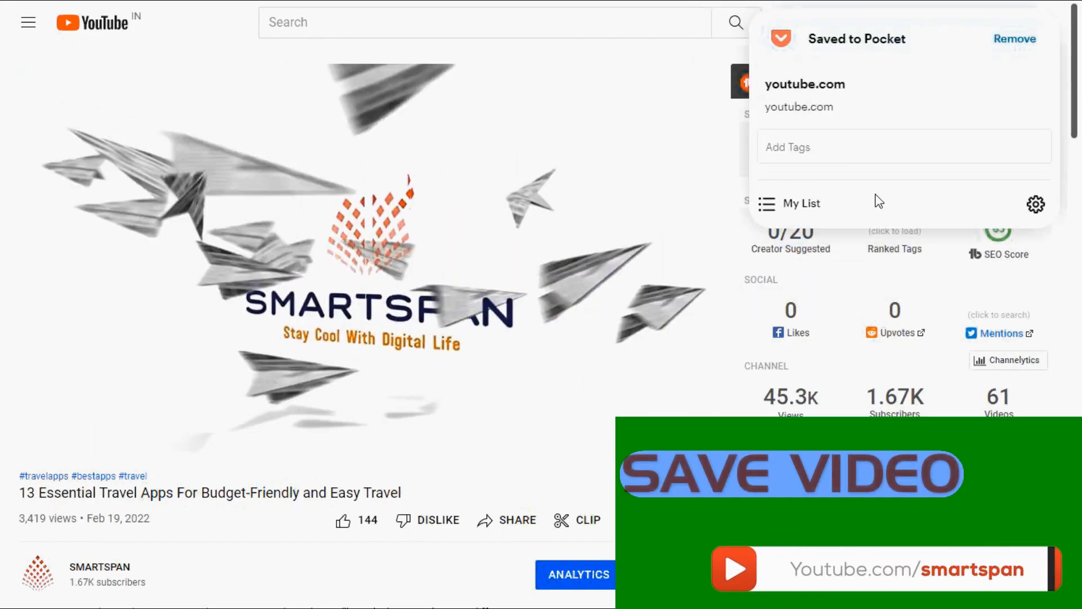
left_click(876, 202)
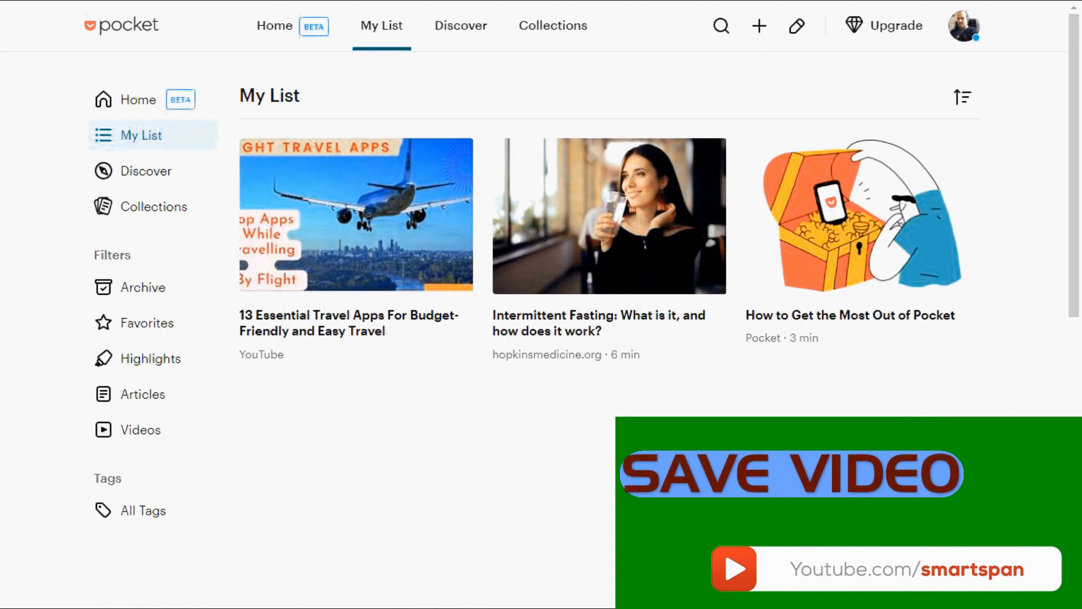
left_click(140, 431)
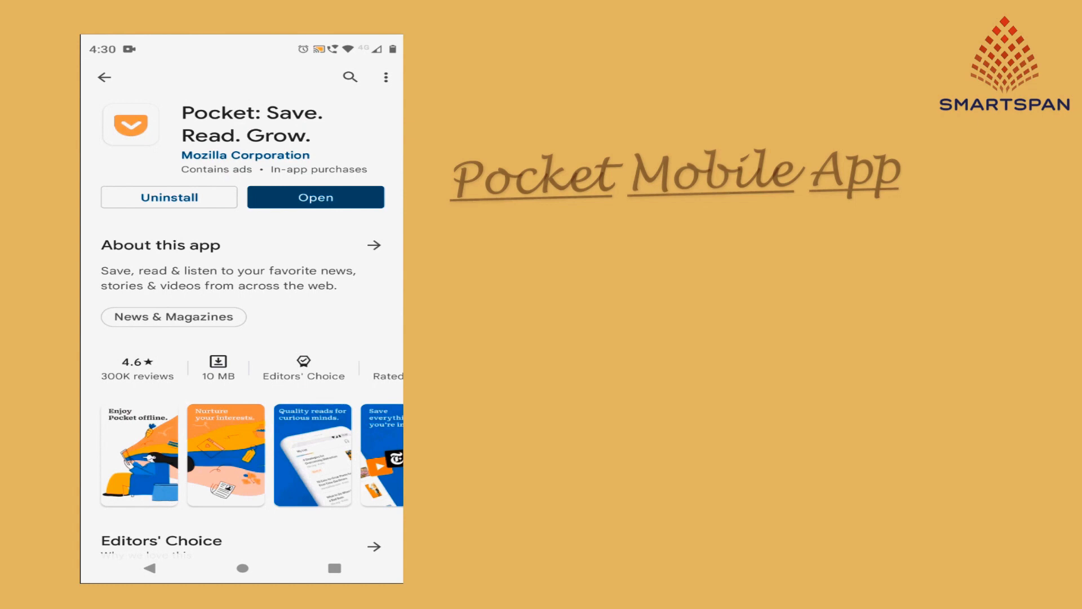
Open the full description of the Pocket mobile app in its store listing.
left_click(374, 245)
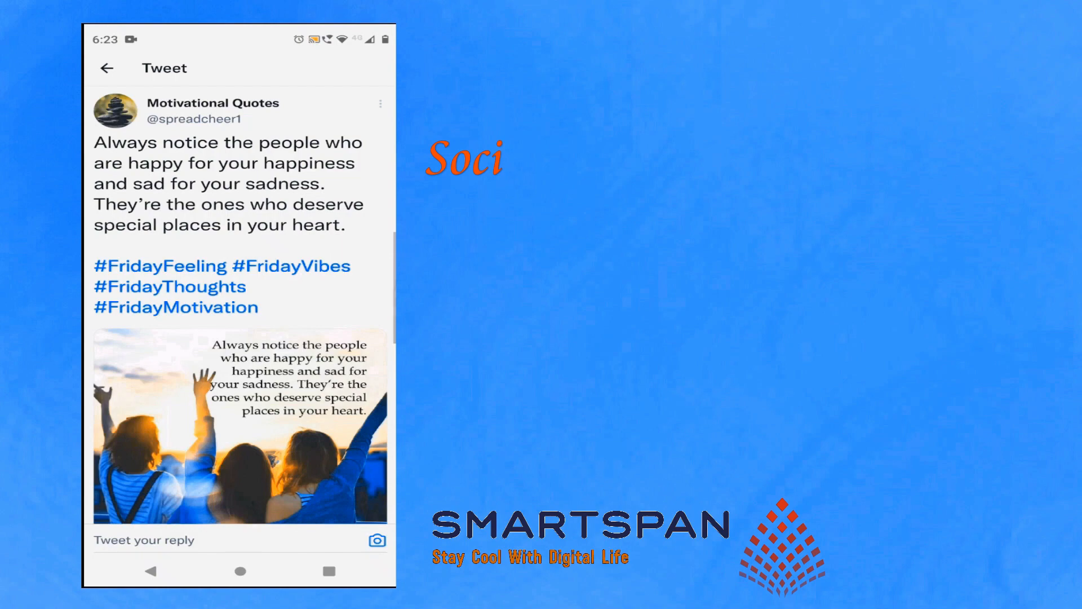
Share the Motivational Quotes tweet from Twitter to Pocket on the phone.
scroll(239, 304, "down", 3)
left_click(357, 461)
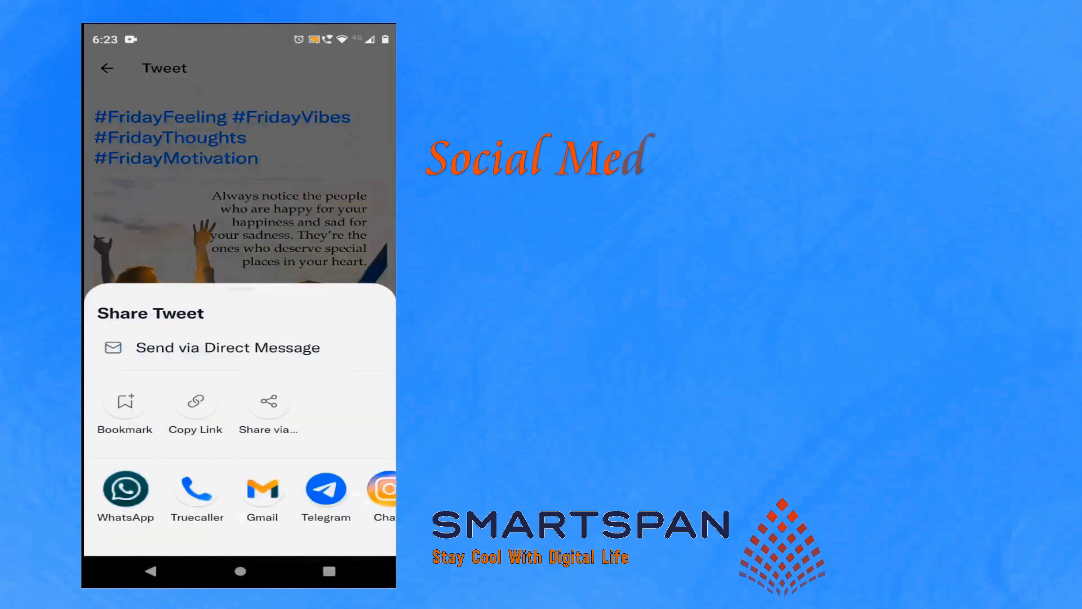
scroll(239, 489, "right", 1)
left_click(268, 402)
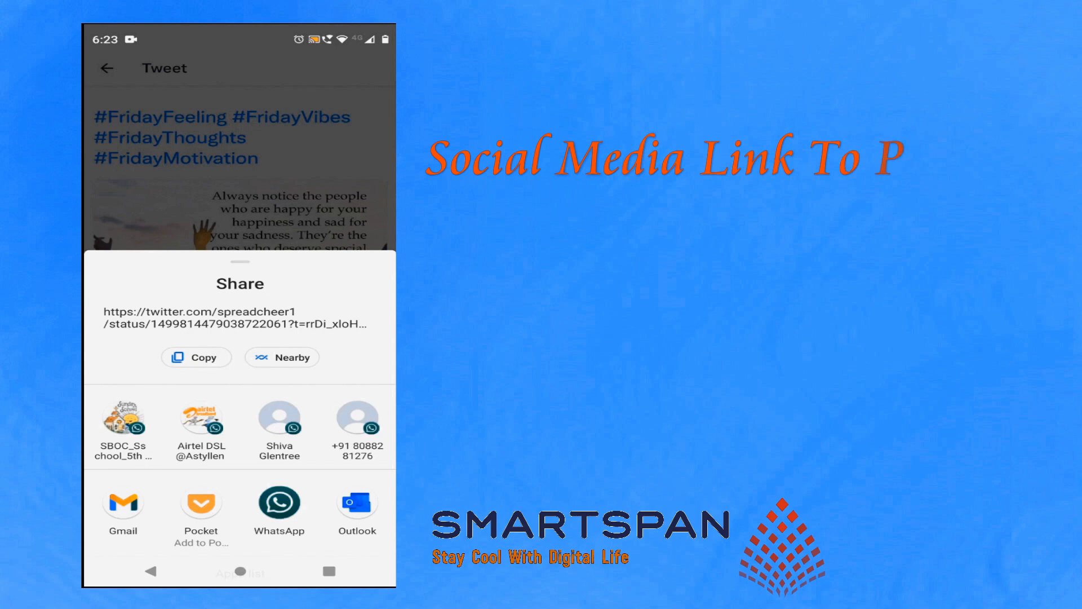
left_click(200, 502)
Add the tag "quotes" to the saved tweet and save the tags.
left_click(329, 303)
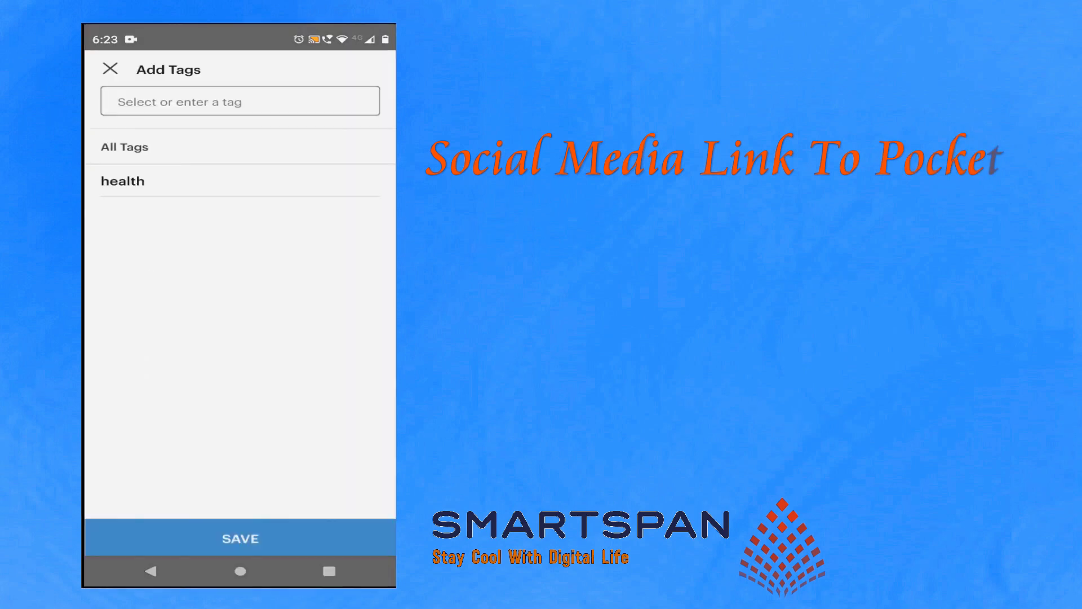
left_click(240, 101)
type("quot")
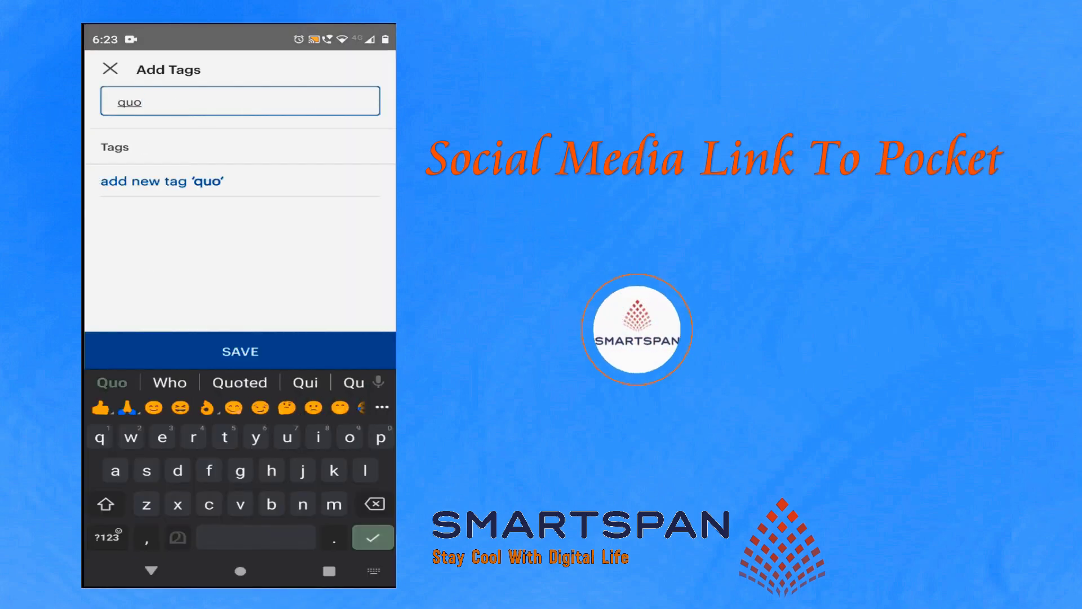
type("es")
left_click(240, 352)
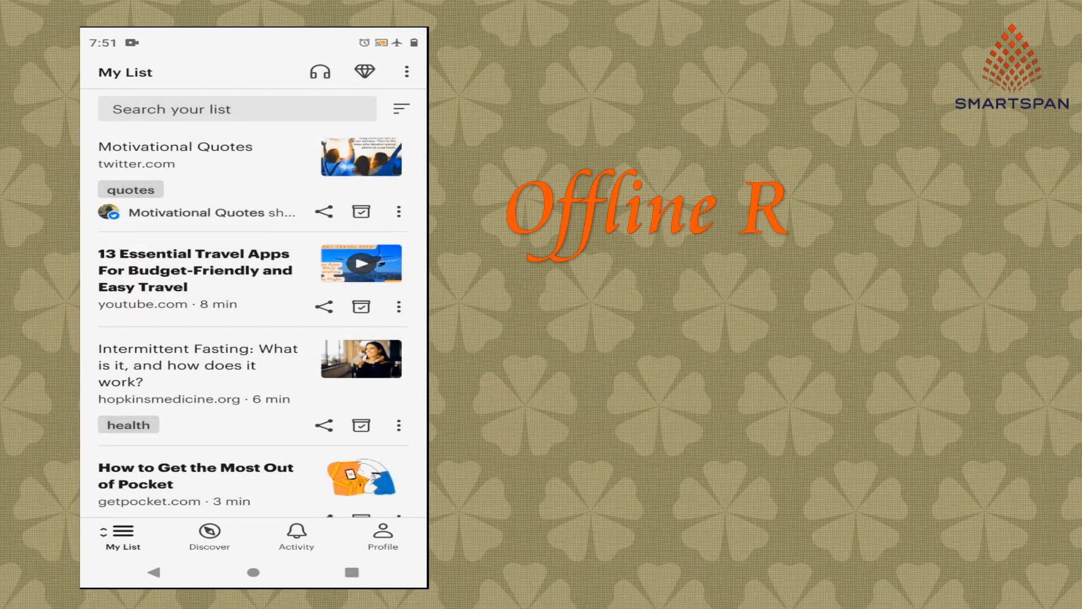
Open the saved intermittent fasting article in the mobile app's My List and read through it offline.
left_click(198, 365)
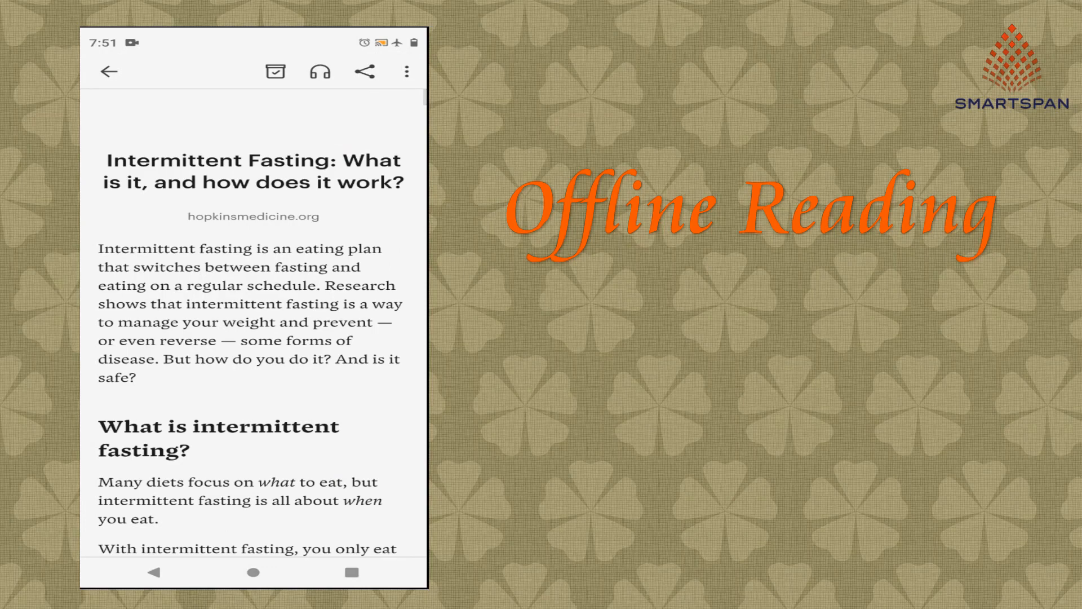
scroll(254, 338, "down", 5)
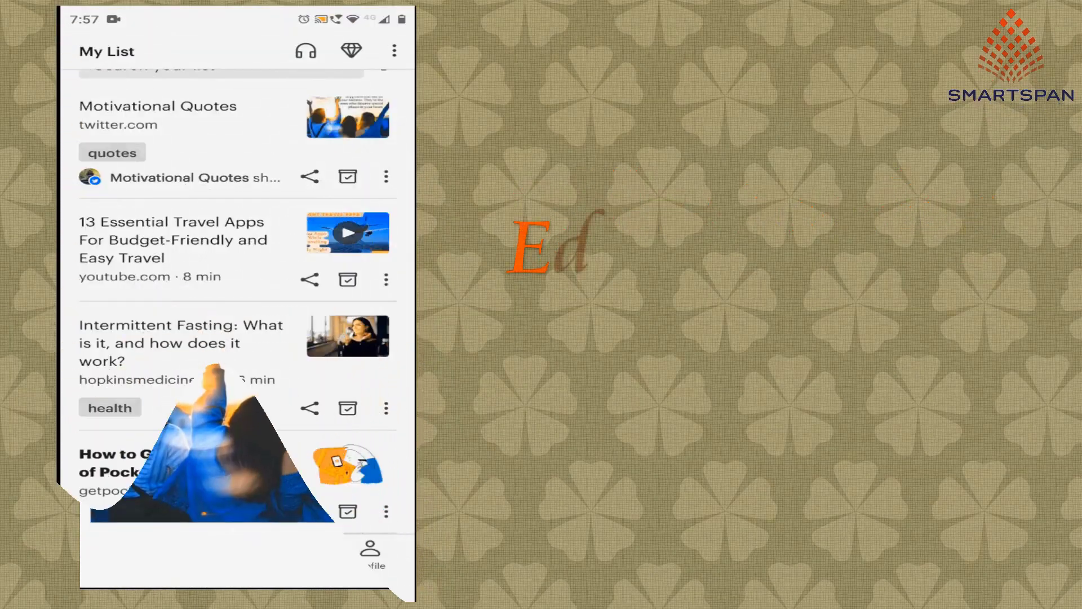
Open Discover in the mobile app and browse the topic categories above Editors' picks.
scroll(237, 93, "left", 5)
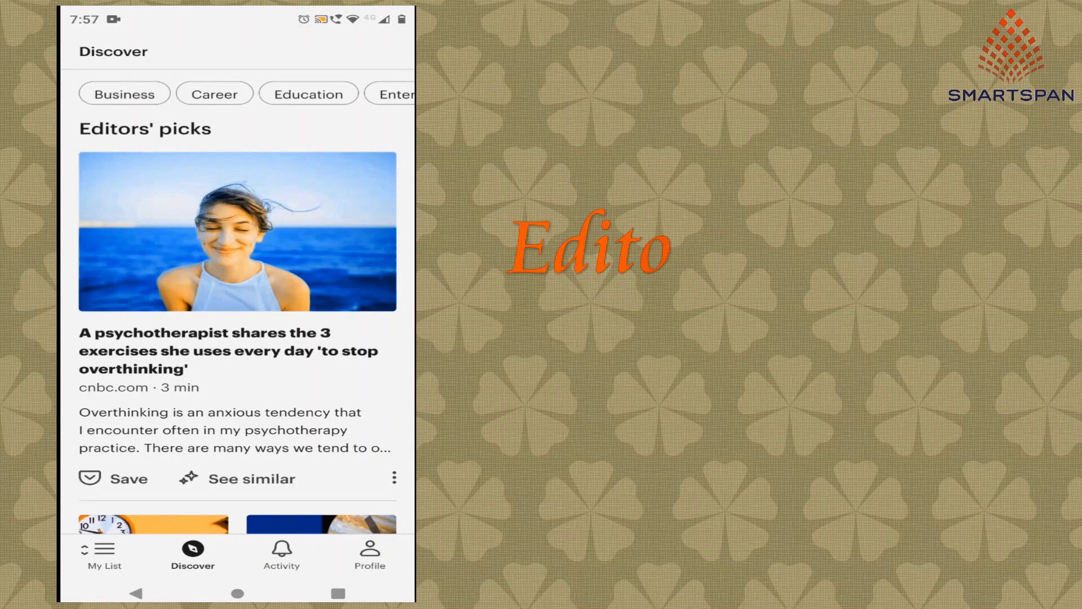
scroll(237, 93, "right", 5)
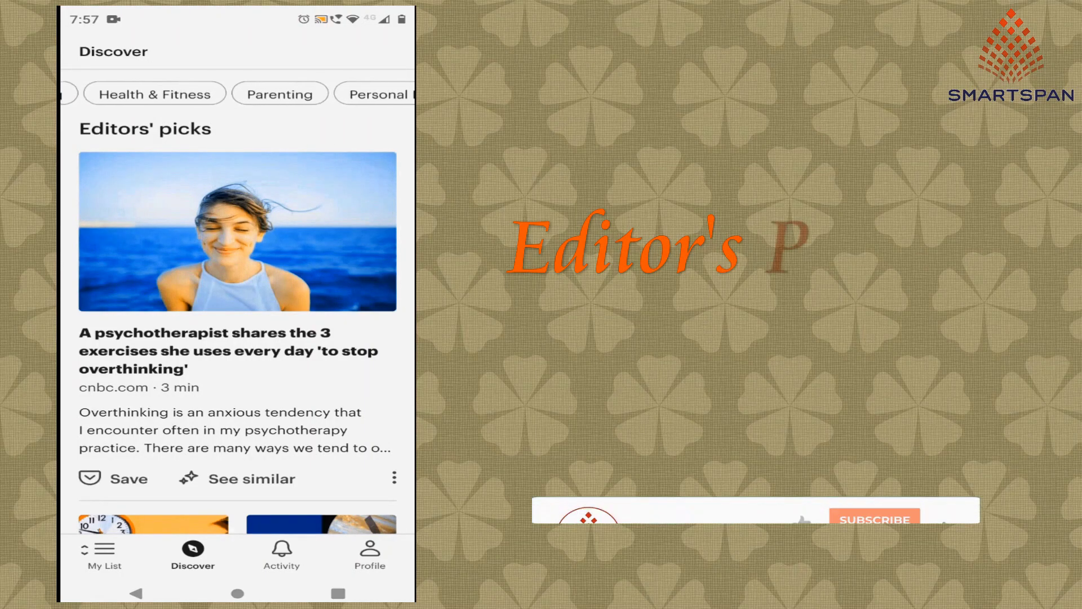
Open the TED article on overspending from the Editors' picks in Discover and skim through it.
scroll(237, 93, "right", 3)
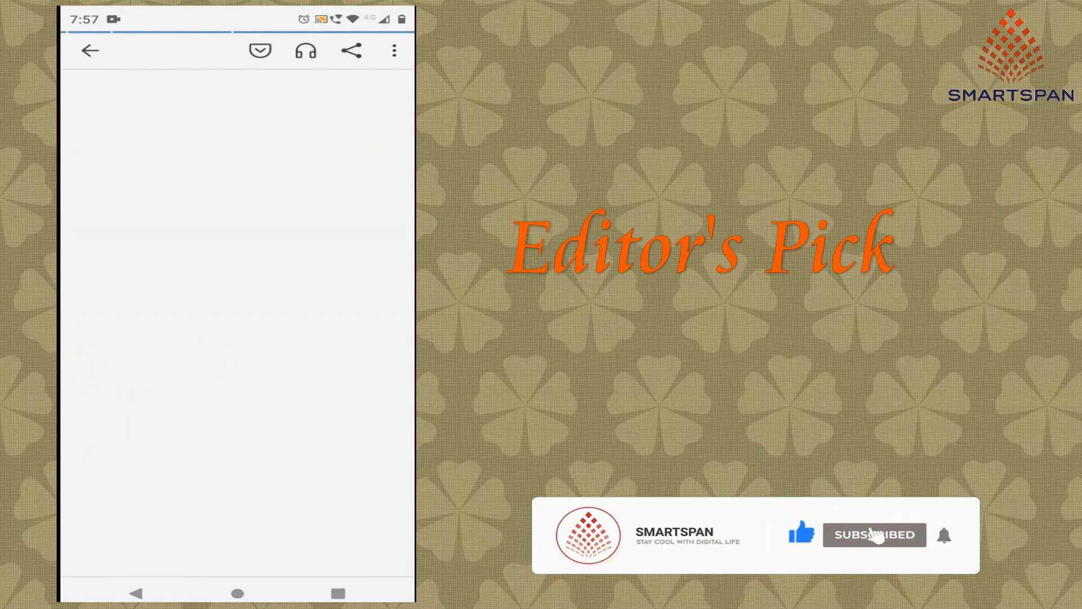
scroll(237, 316, "down", 6)
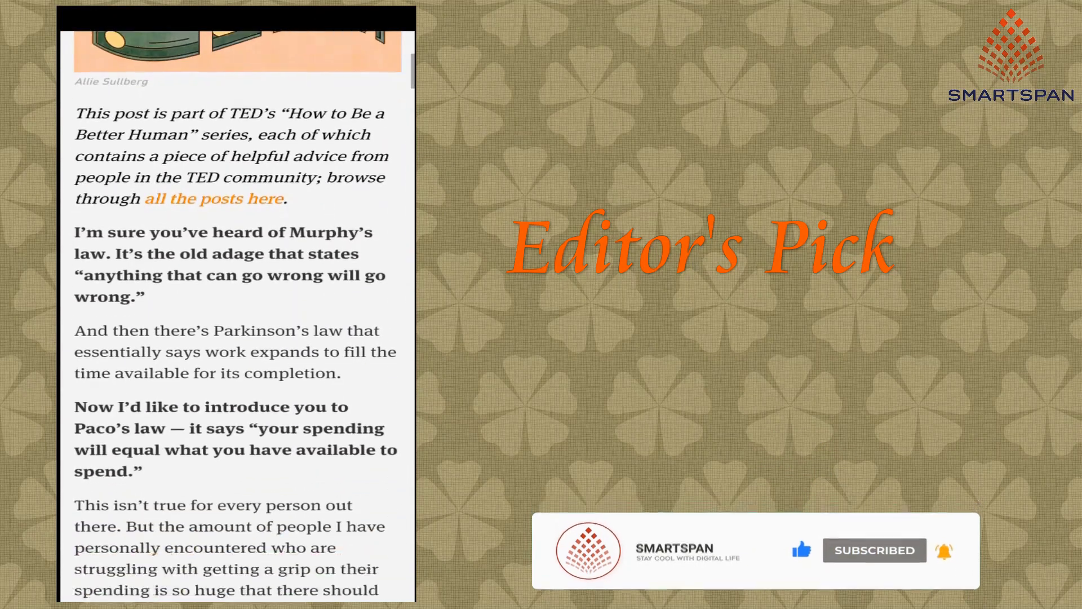
scroll(237, 316, "up", 6)
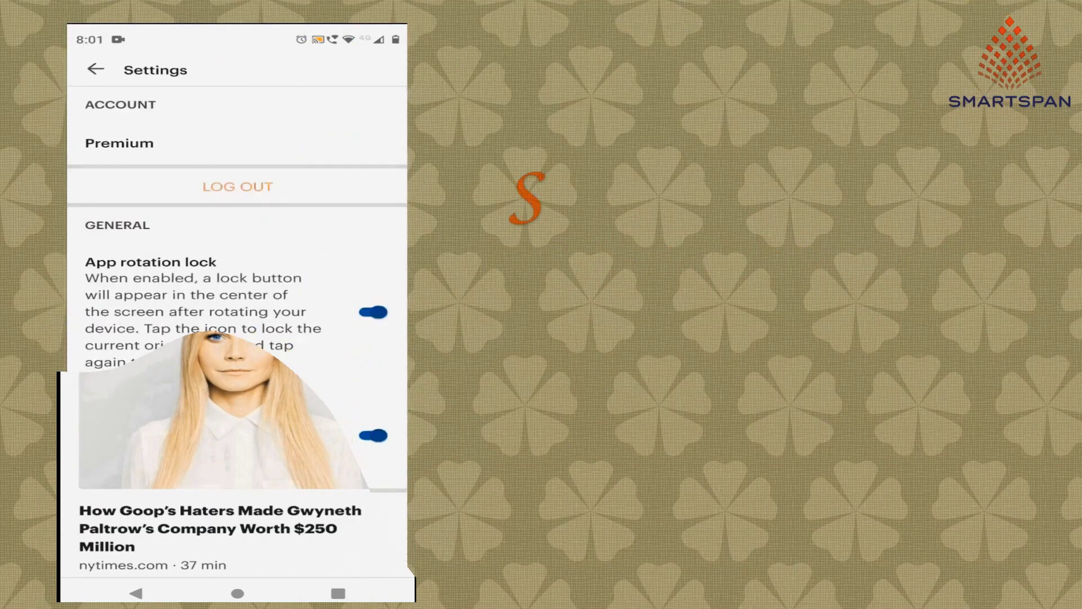
Look through the mobile app's settings for theme, reading, offline downloading, syncing and list options.
scroll(236, 310, "down", 3)
scroll(237, 310, "down", 8)
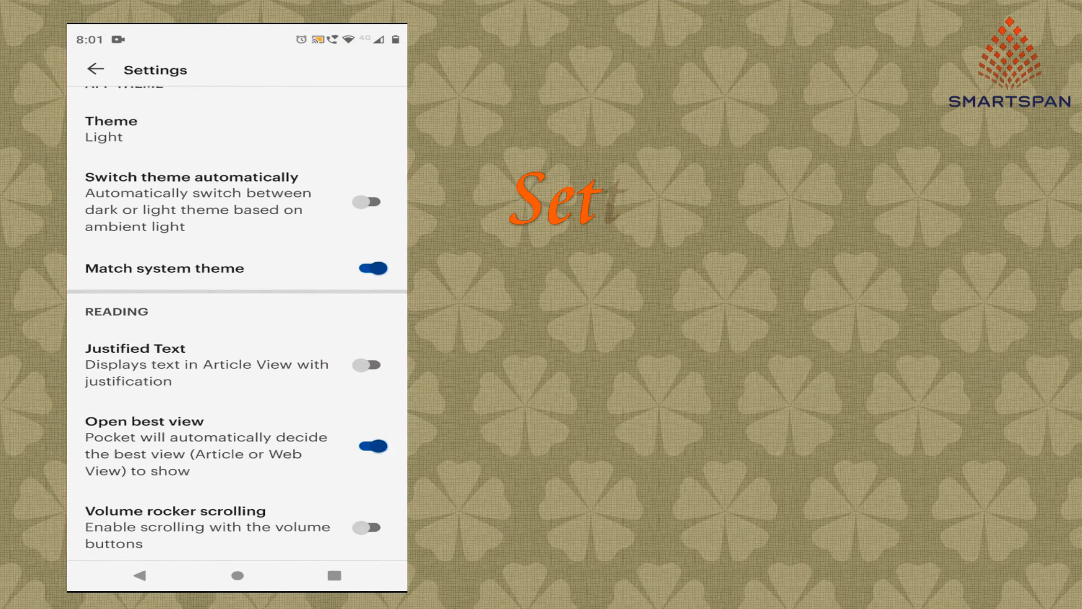
scroll(236, 324, "down", 1)
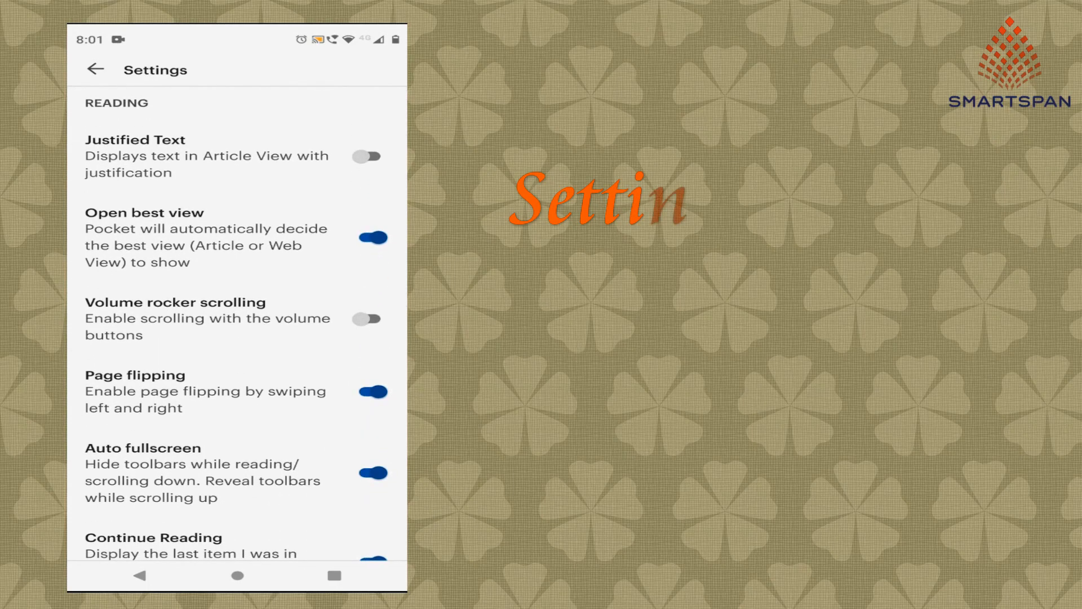
scroll(237, 325, "down", 10)
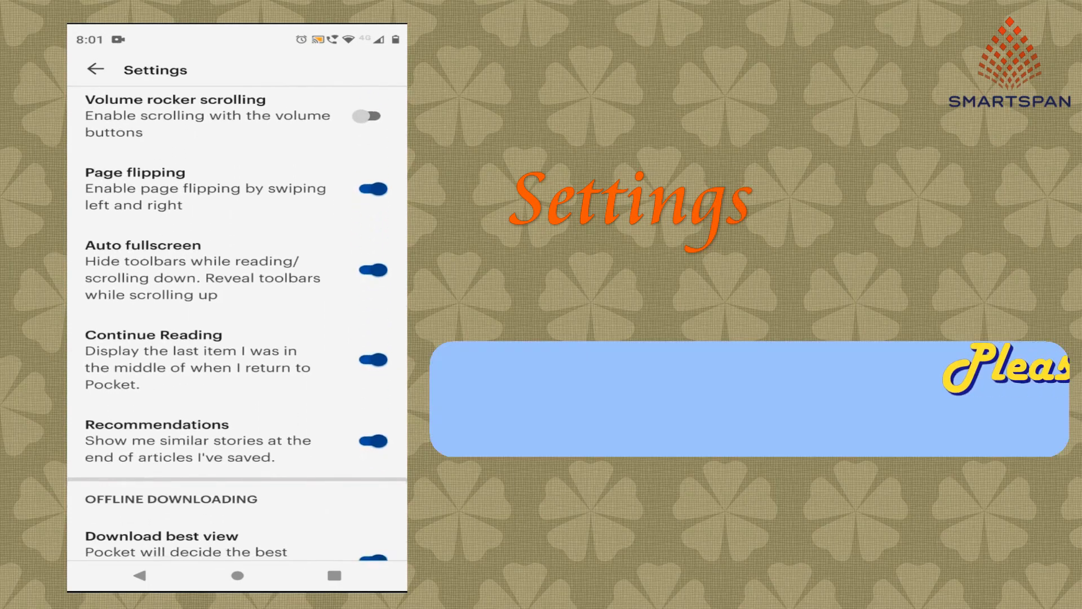
scroll(237, 324, "down", 4)
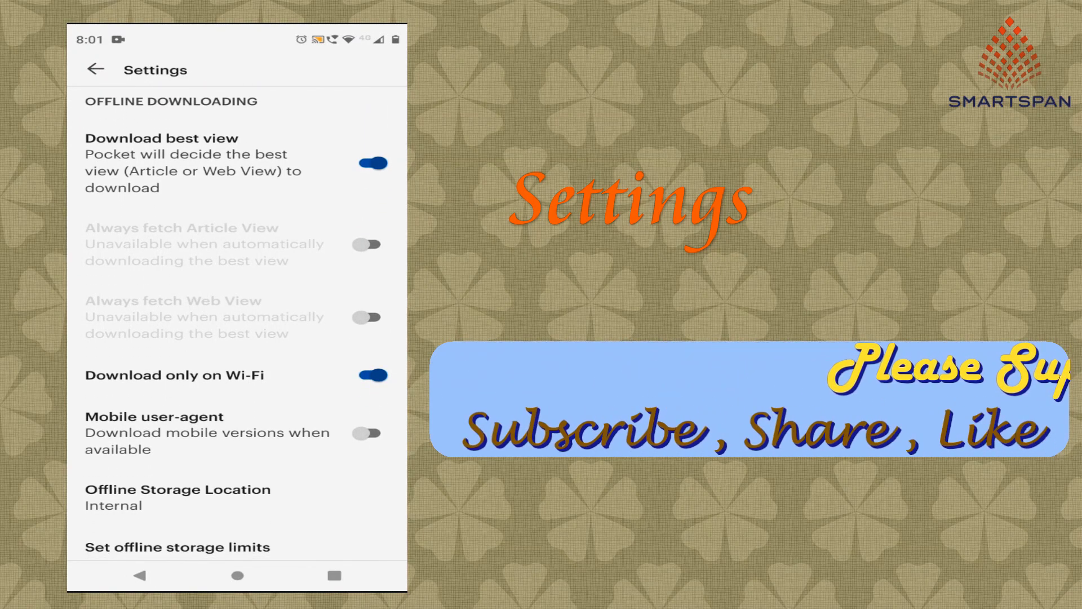
scroll(237, 324, "down", 5)
scroll(237, 324, "down", 8)
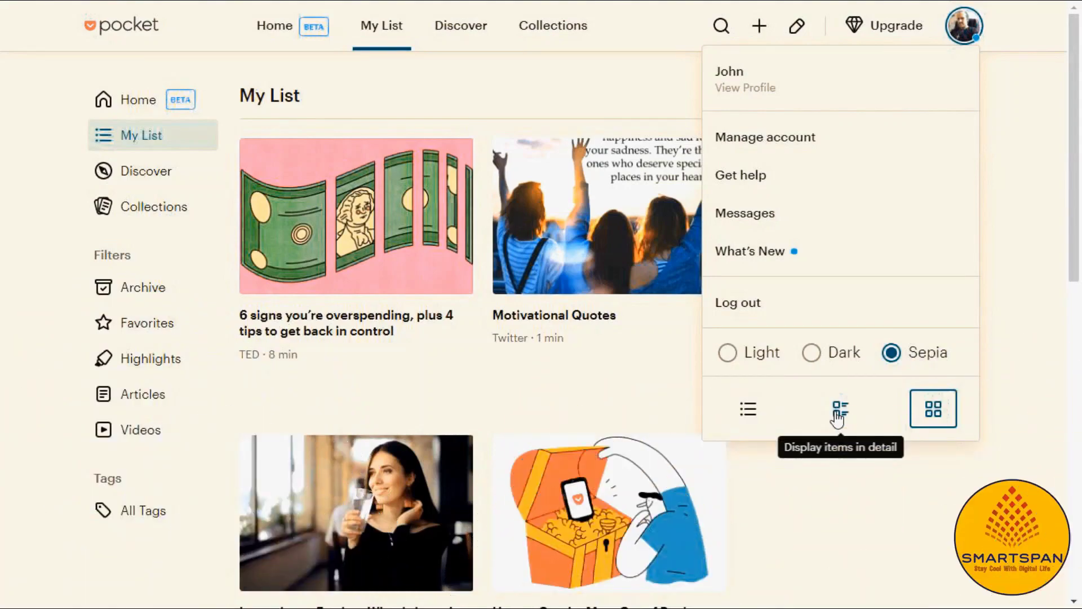
On Pocket for the web, display the My List items as a list and set the theme to Sepia.
left_click(839, 410)
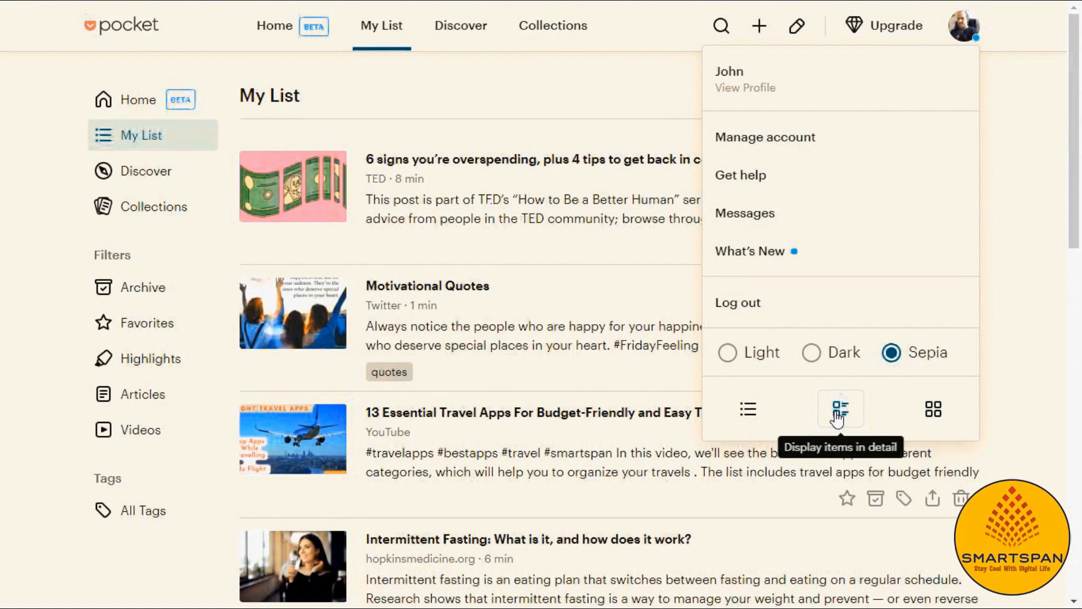
left_click(748, 410)
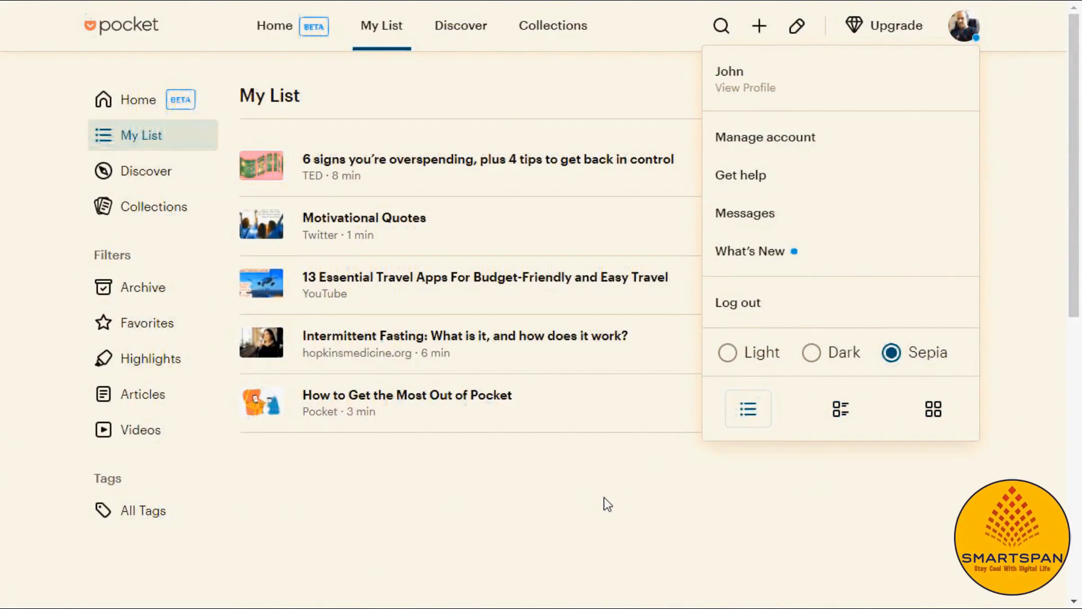
left_click(895, 355)
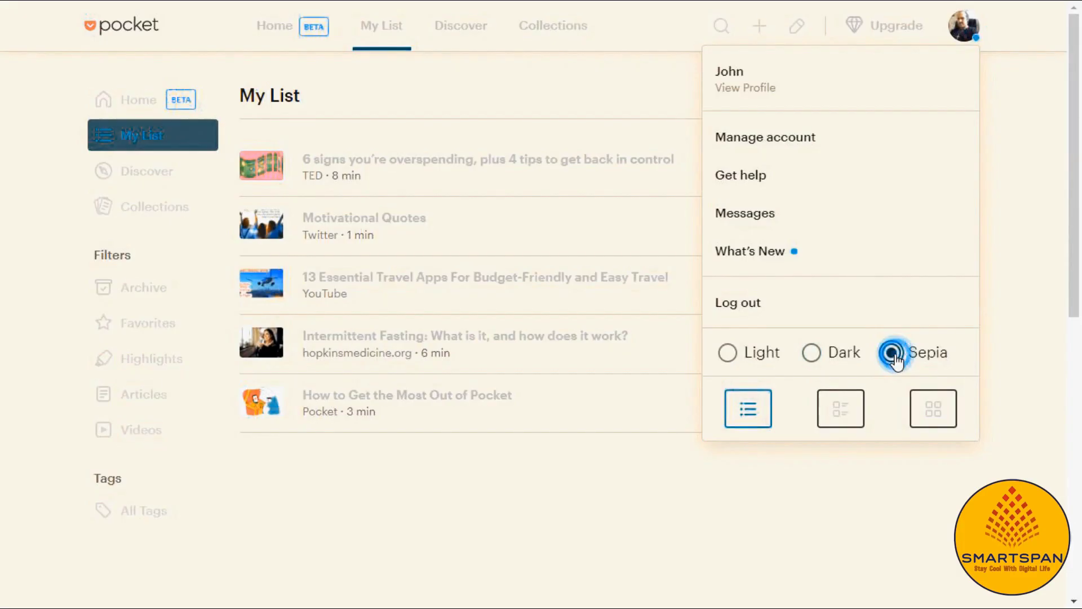
left_click(624, 514)
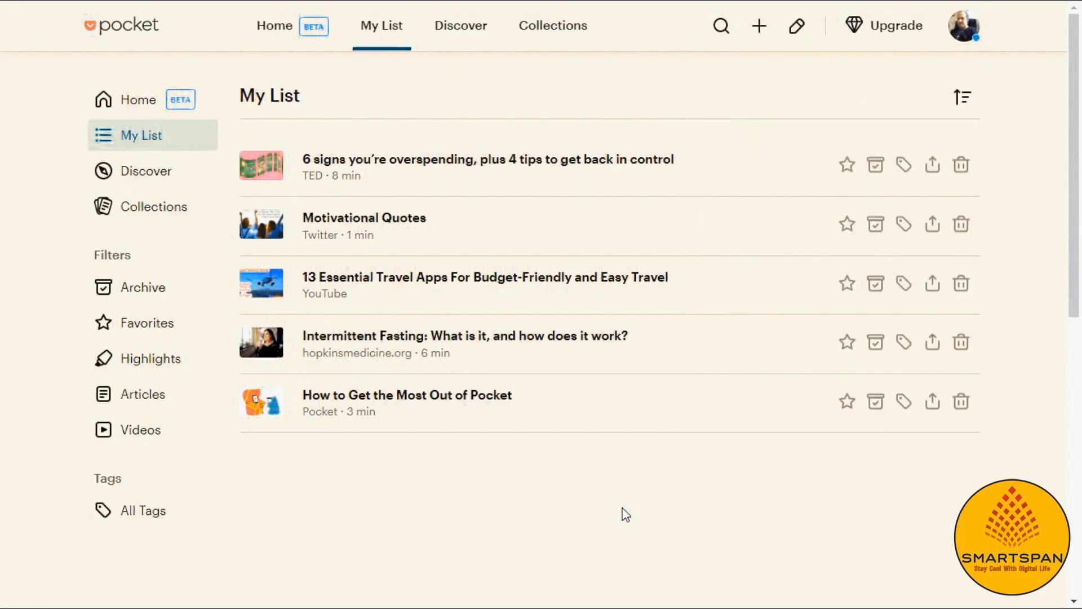
Add a web page to My List by its URL and save the Times of India life-style page with the Pocket browser extension.
left_click(759, 27)
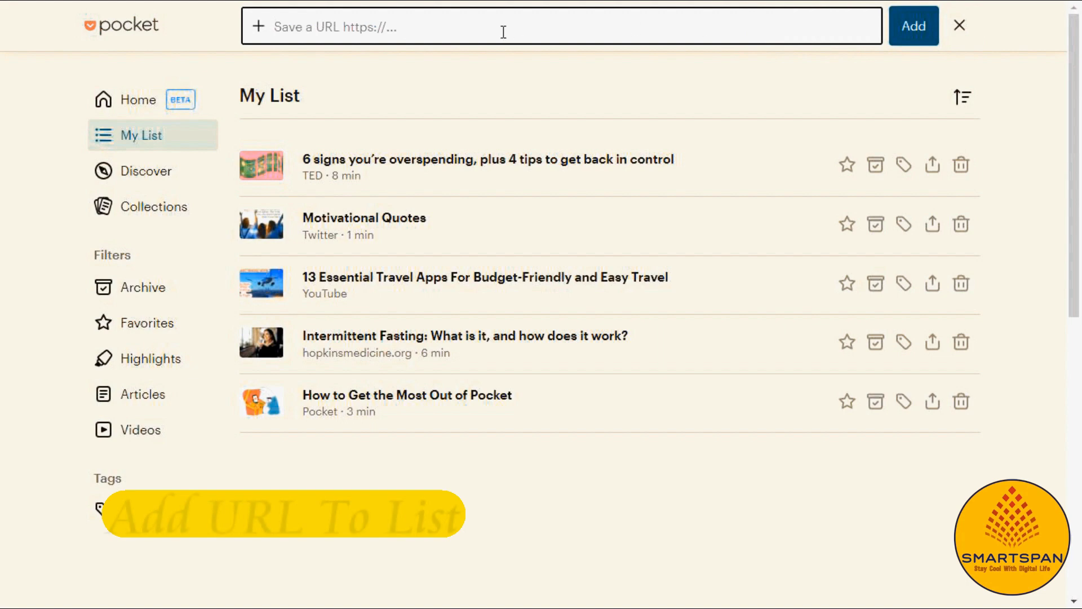
left_click(927, 41)
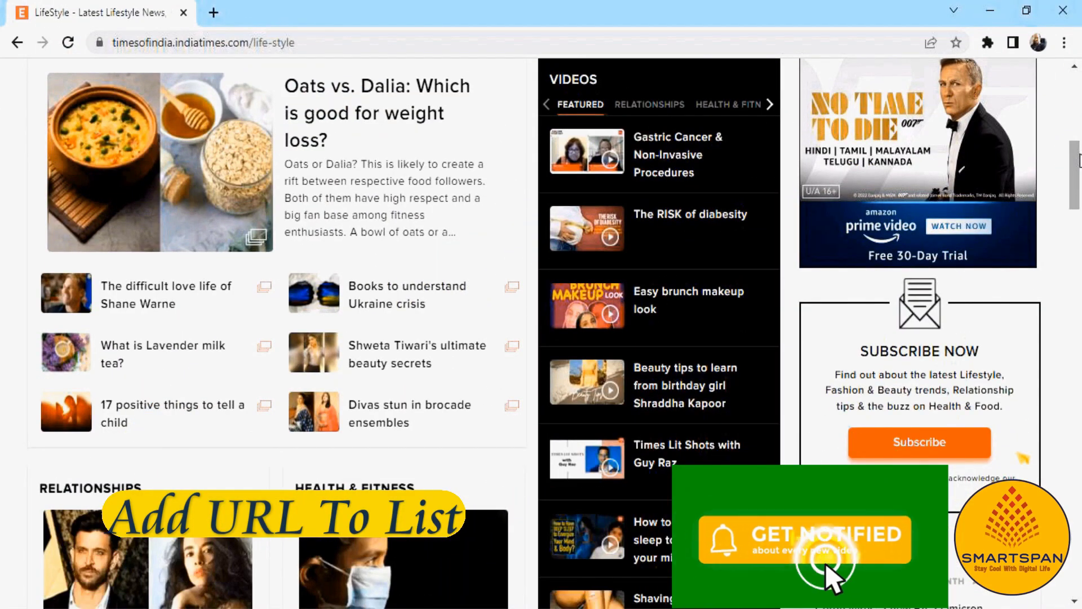
left_click(988, 44)
left_click(821, 196)
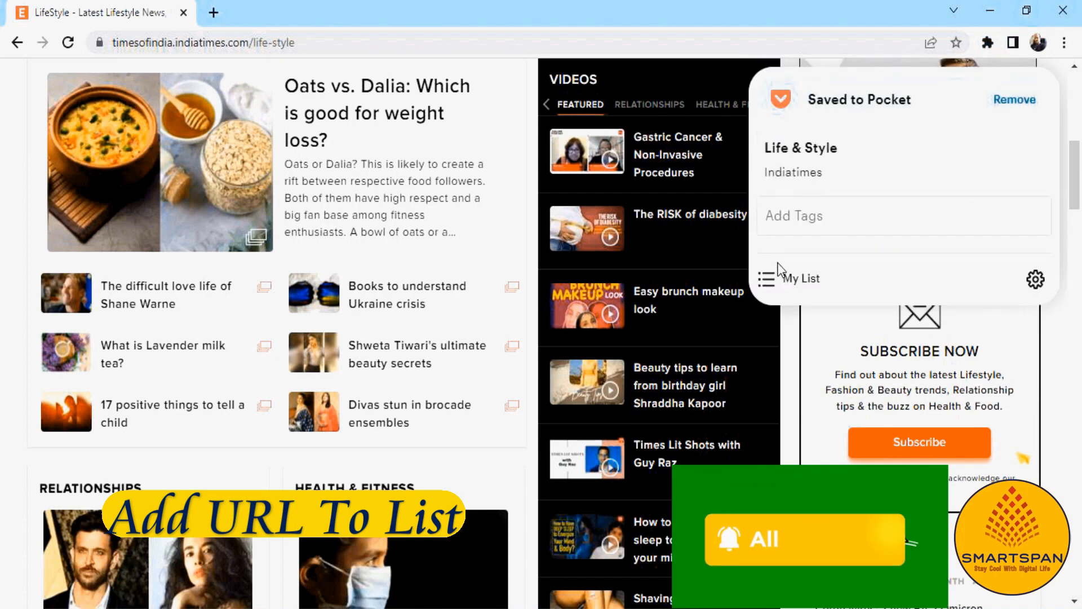
left_click(796, 282)
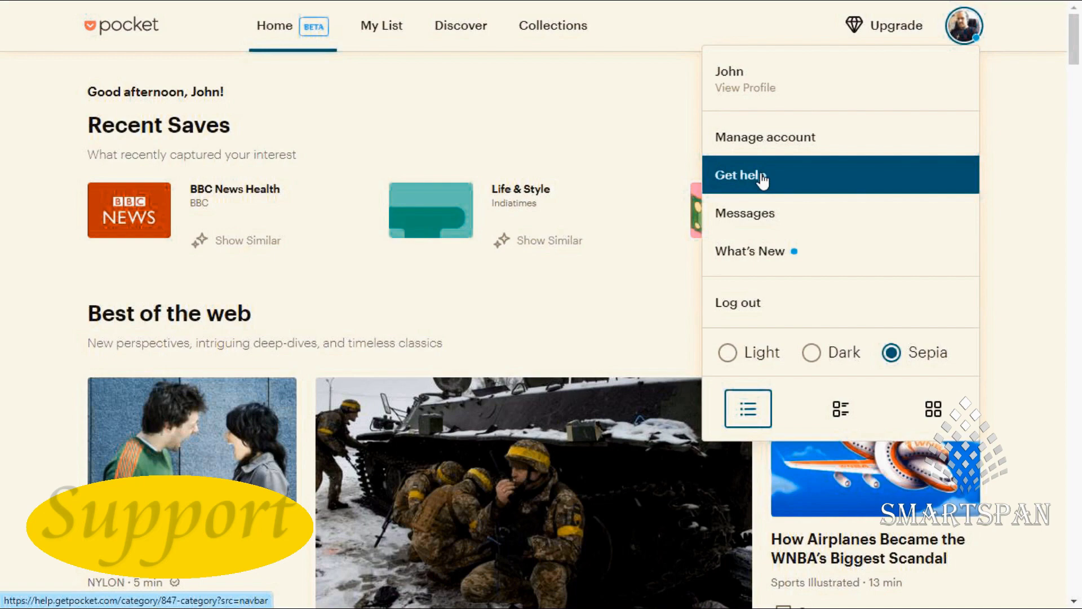
Open Pocket's help pages and read the Pocket for Android article on viewing saved items, then leave the article for the support home.
left_click(762, 180)
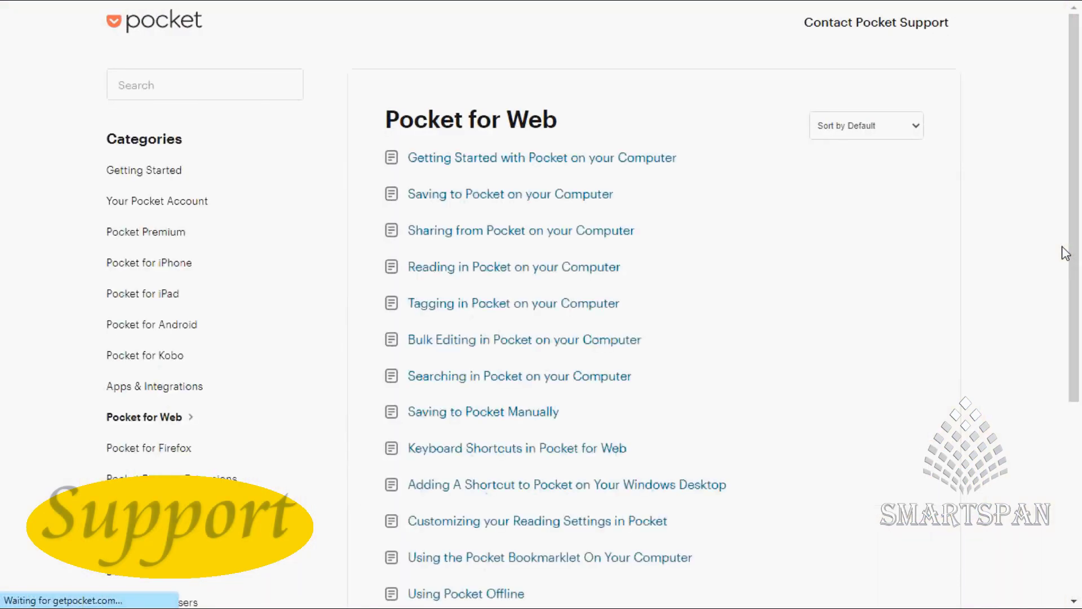
left_click(155, 325)
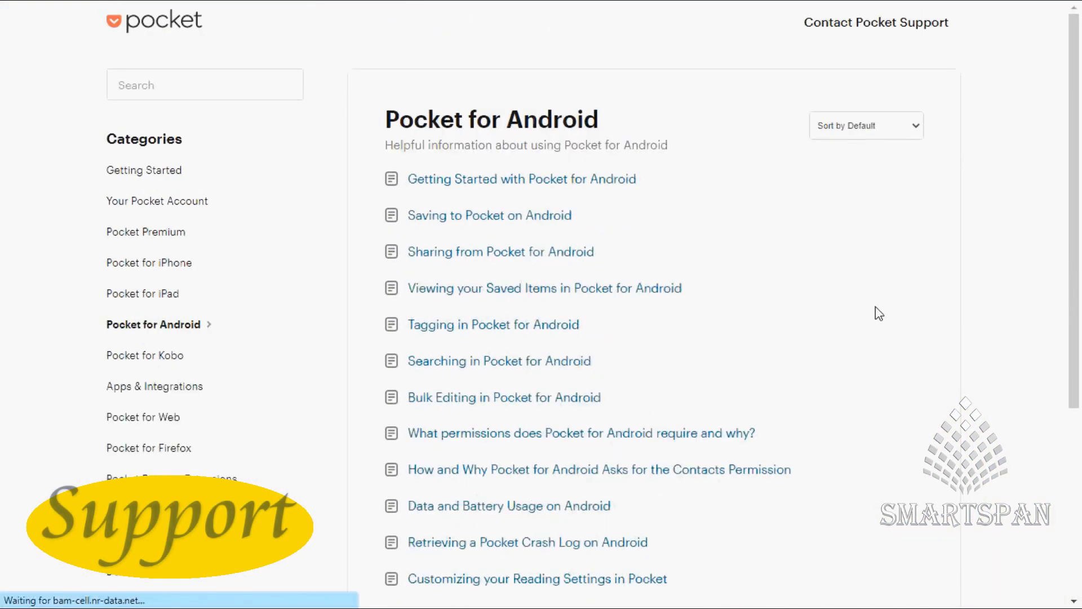
left_click(580, 299)
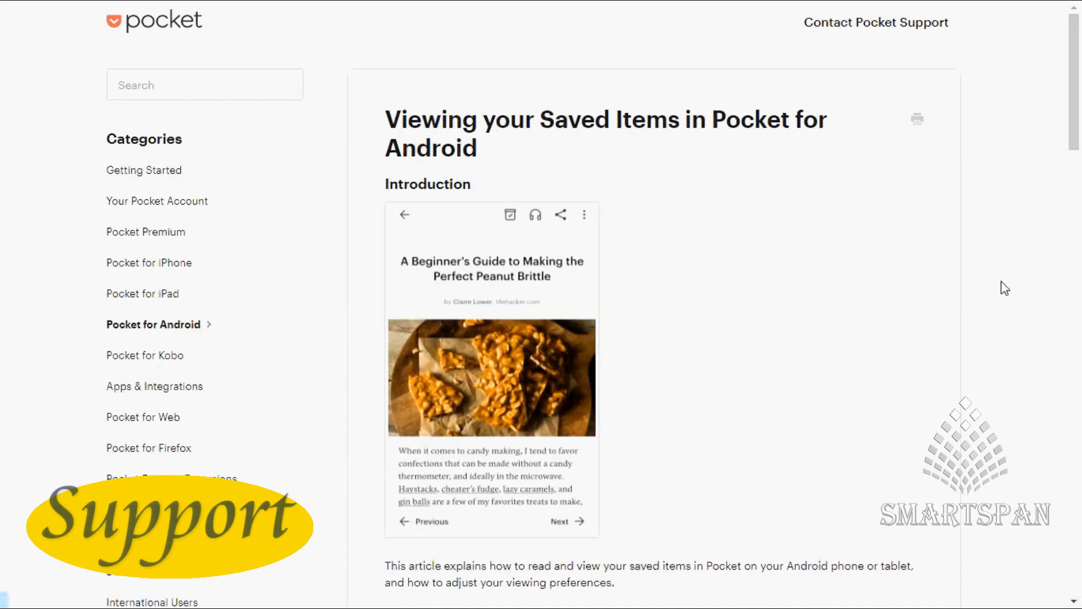
scroll(981, 316, "down", 15)
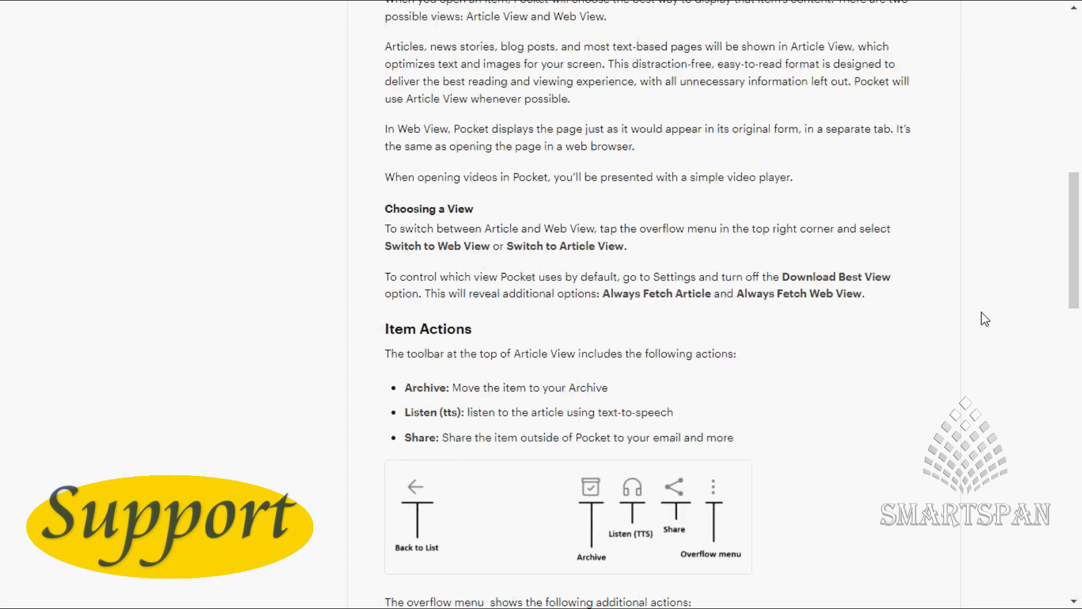
scroll(981, 316, "down", 7)
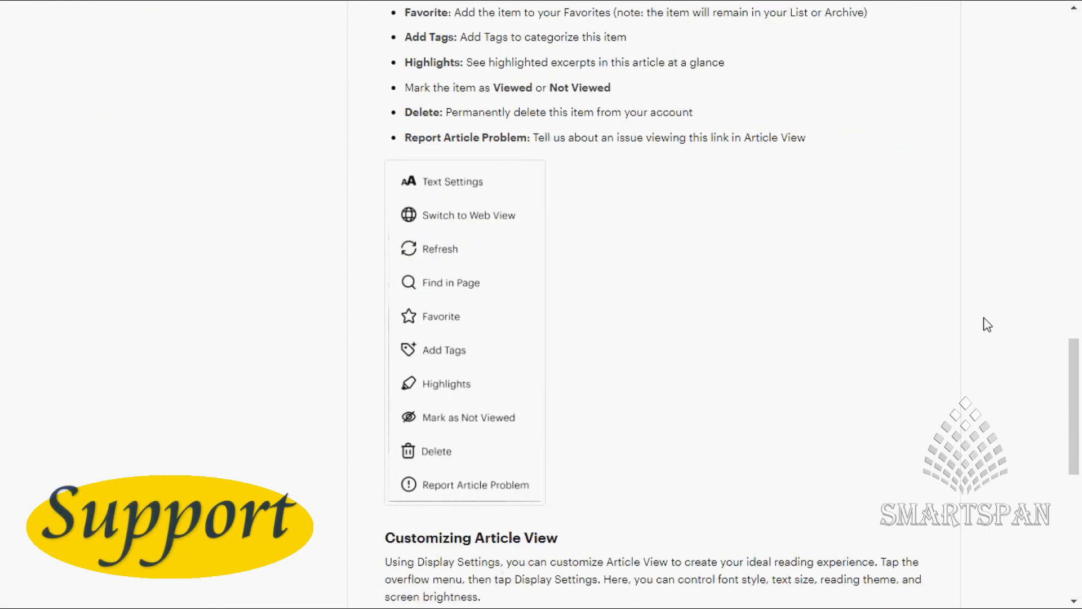
scroll(984, 319, "down", 5)
scroll(985, 319, "up", 20)
left_click(170, 22)
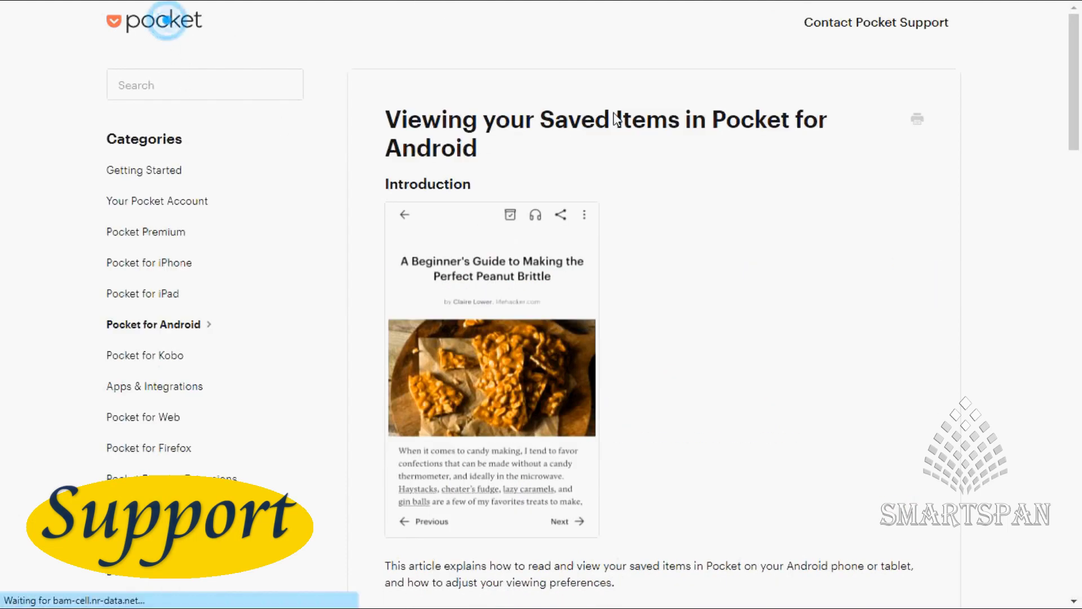